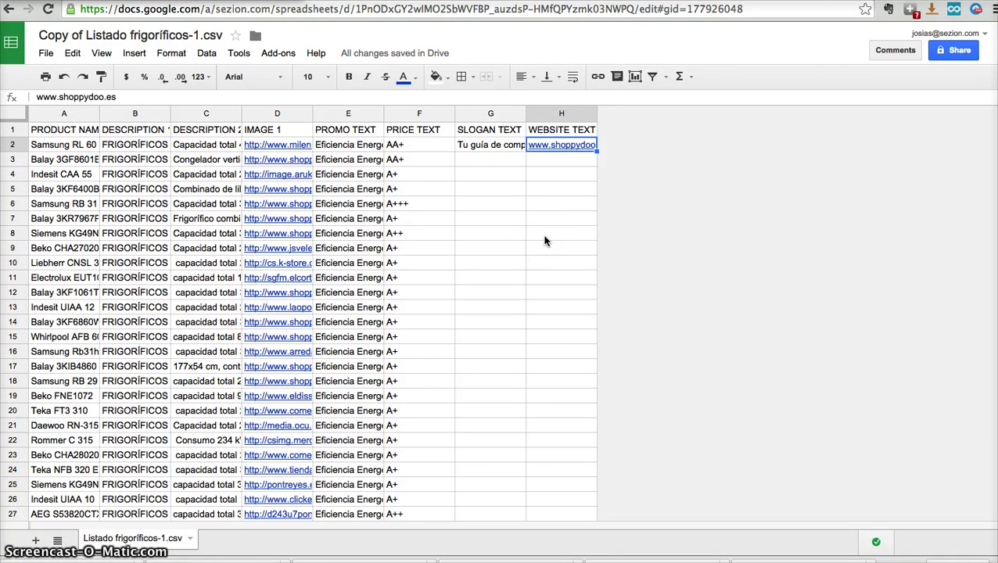
# Select product rows 2 through 7 in the spreadsheet one by one
pyautogui.click(14, 147)
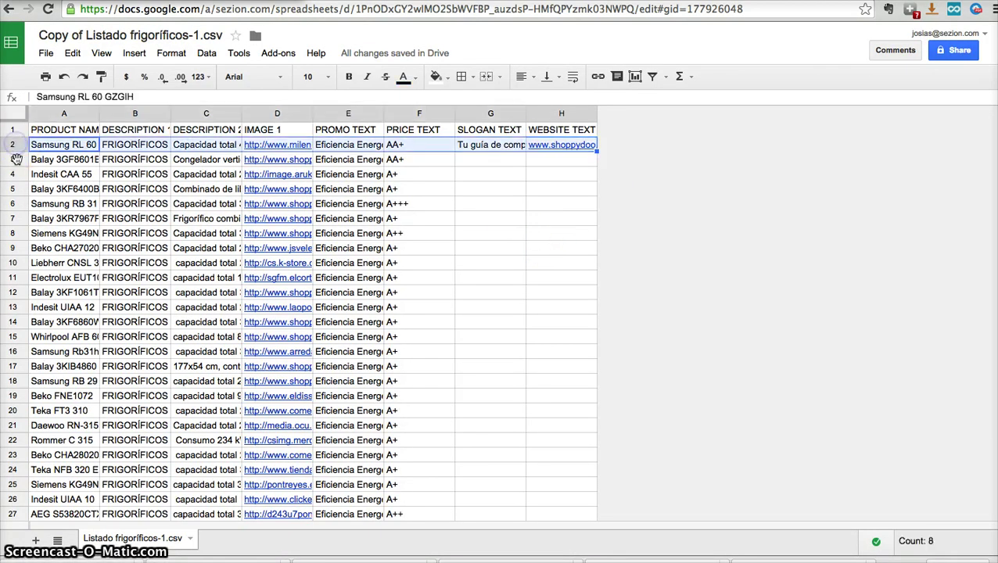
pyautogui.click(14, 161)
pyautogui.click(13, 176)
pyautogui.click(13, 189)
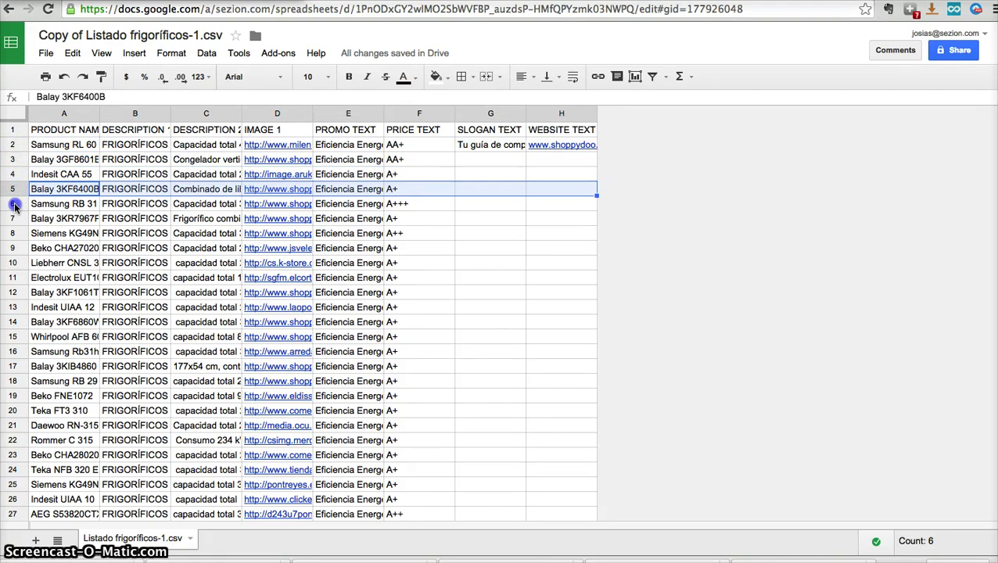
pyautogui.click(13, 205)
pyautogui.click(12, 220)
# Select the column headers from PRODUCT NAME through WEBSITE TEXT
pyautogui.click(58, 130)
pyautogui.click(130, 130)
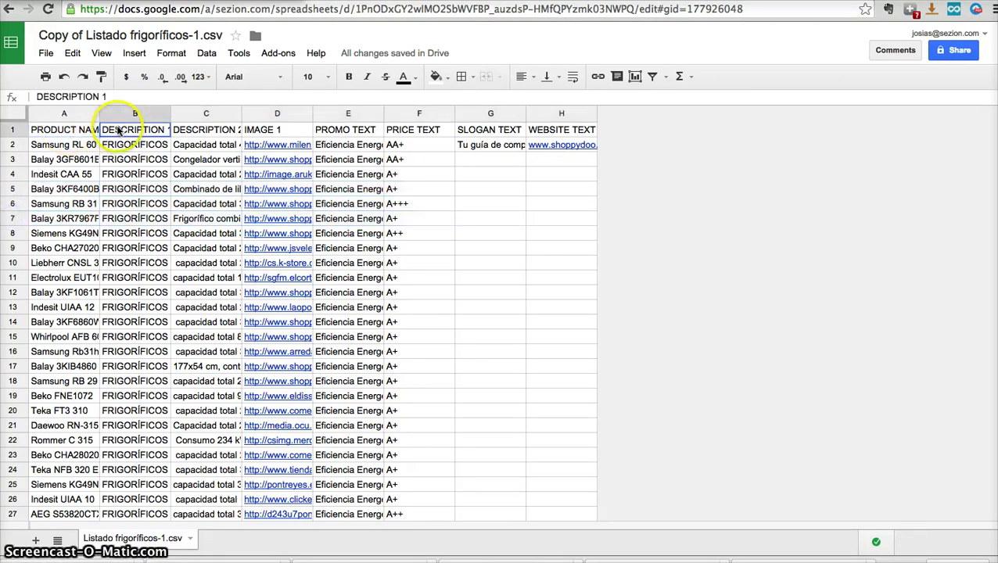
pyautogui.click(217, 133)
pyautogui.click(266, 132)
pyautogui.click(348, 132)
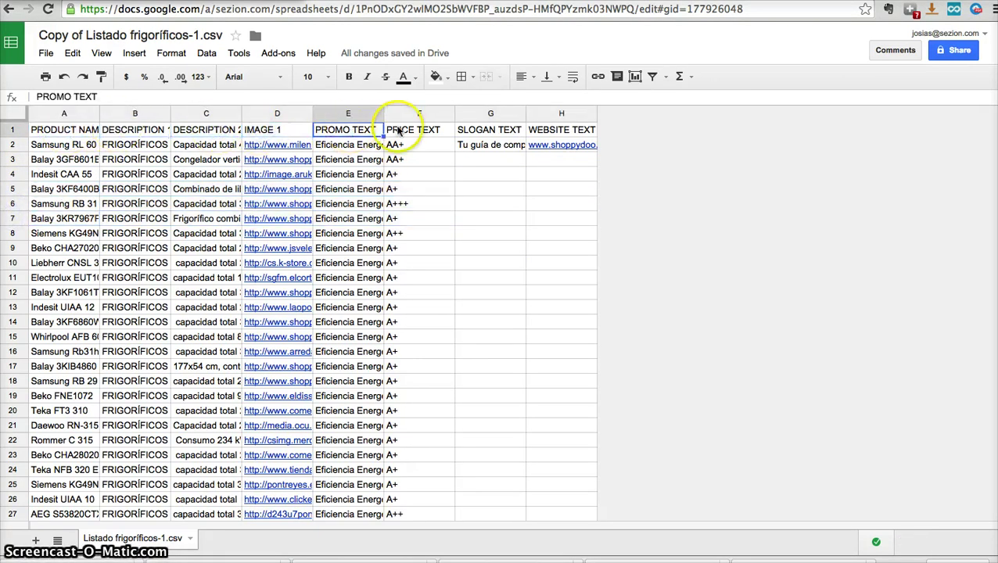
pyautogui.click(414, 132)
pyautogui.click(479, 130)
pyautogui.click(560, 130)
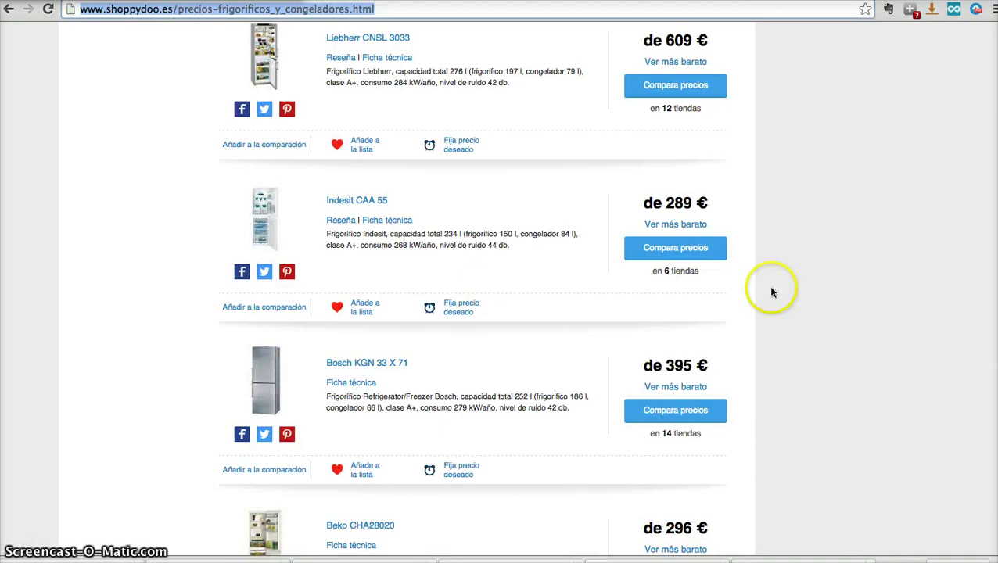
# Review product rows 3, 4, 5 and 7, then move to the Zapier dashboard
pyautogui.scroll(5, 768, 286)
pyautogui.scroll(-8, 769, 285)
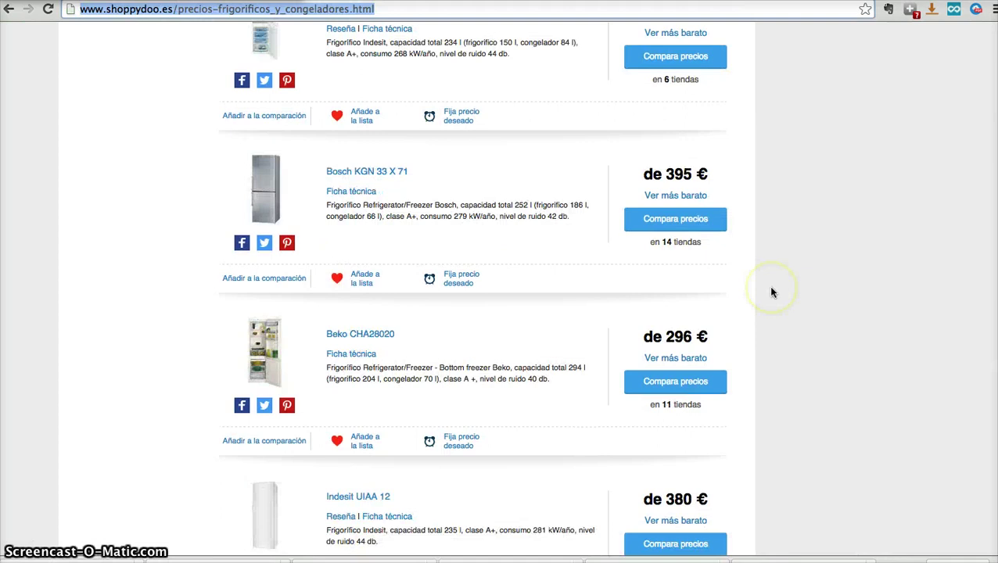
pyautogui.scroll(-3, 771, 292)
pyautogui.click(848, 2)
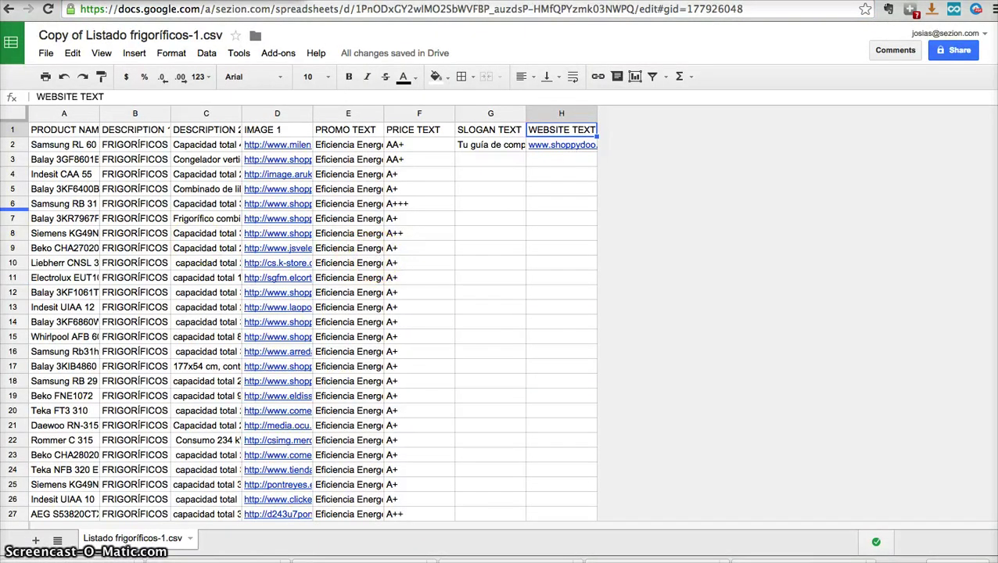
pyautogui.click(12, 160)
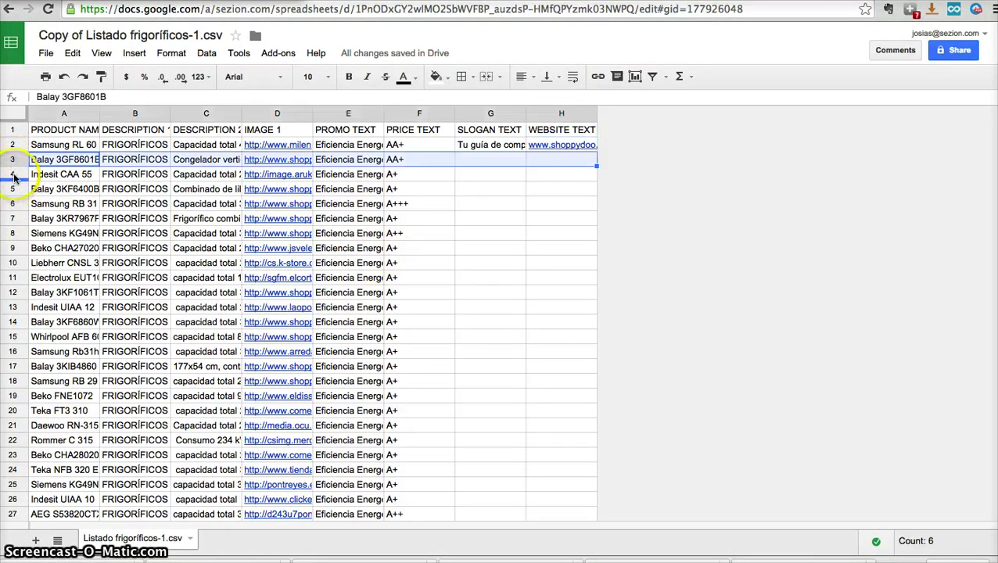
pyautogui.click(12, 174)
pyautogui.click(12, 189)
pyautogui.click(13, 219)
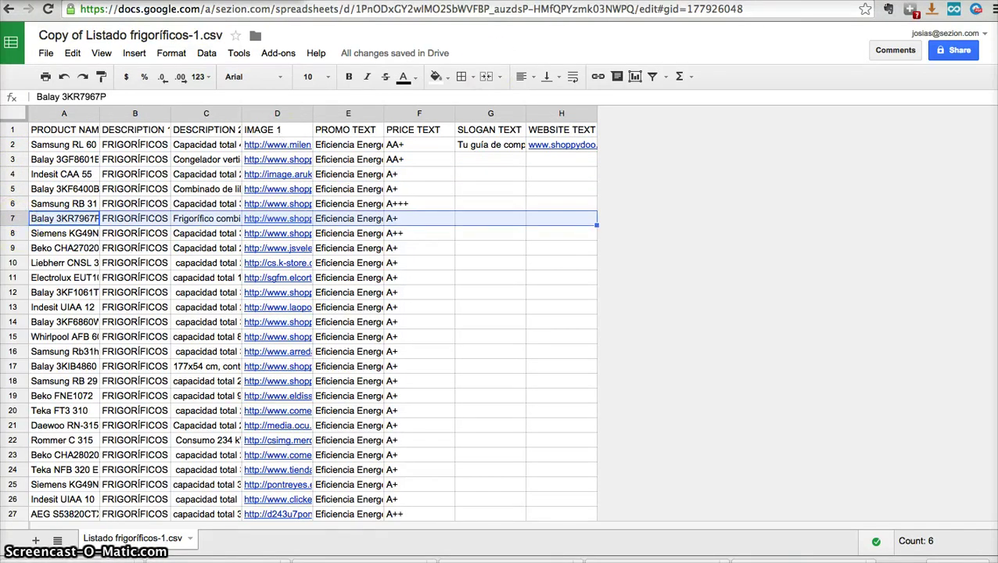
pyautogui.hotkey('ctrl', 'Tab')
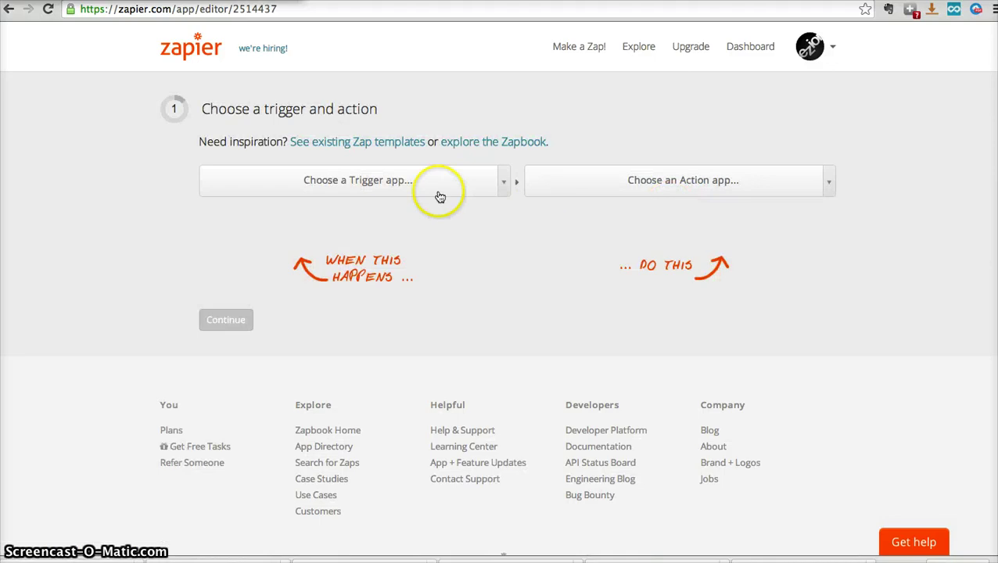
# Set the Zap trigger to Google Docs New Spreadsheet Row
pyautogui.click(384, 195)
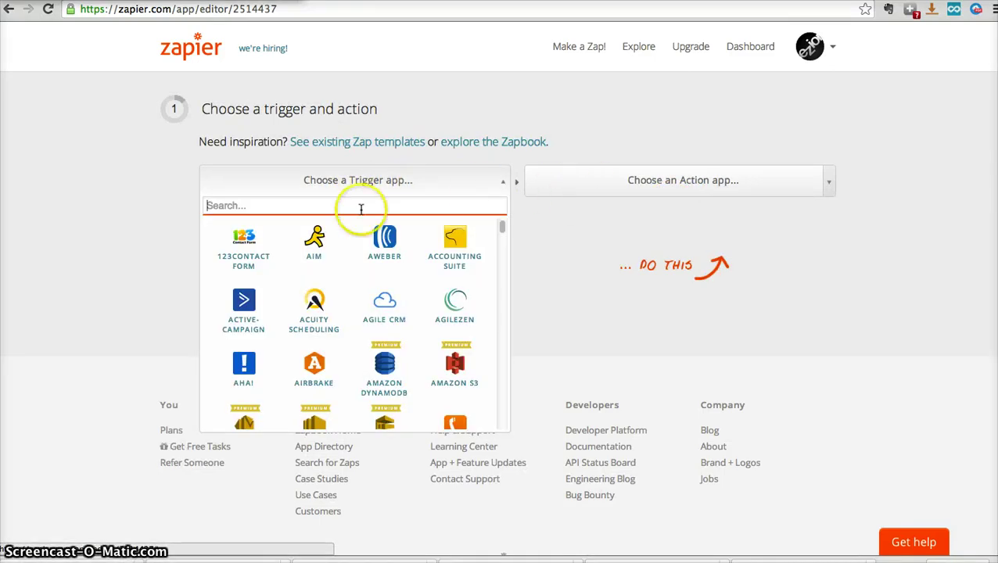
pyautogui.click(354, 207)
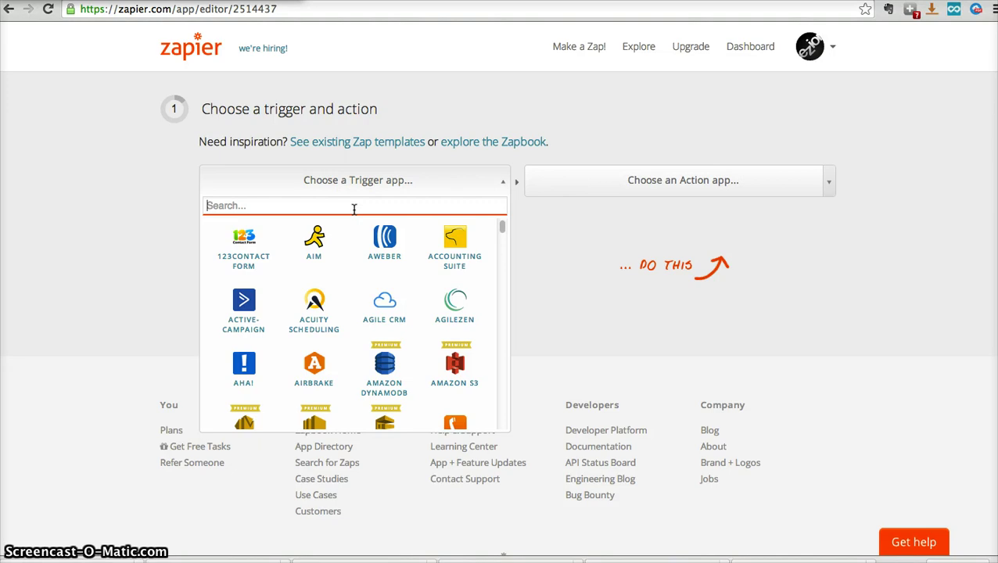
pyautogui.write('goo')
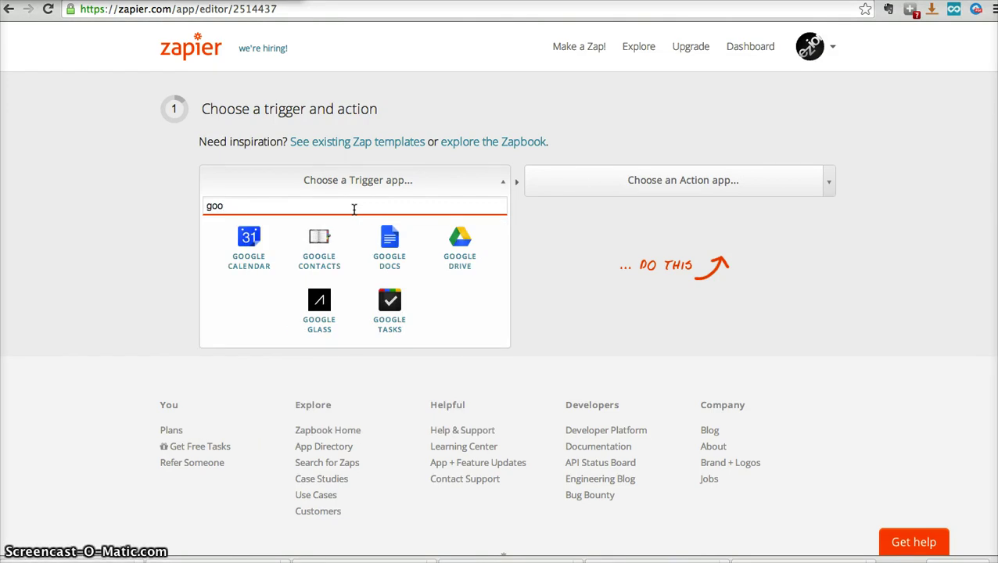
pyautogui.click(391, 244)
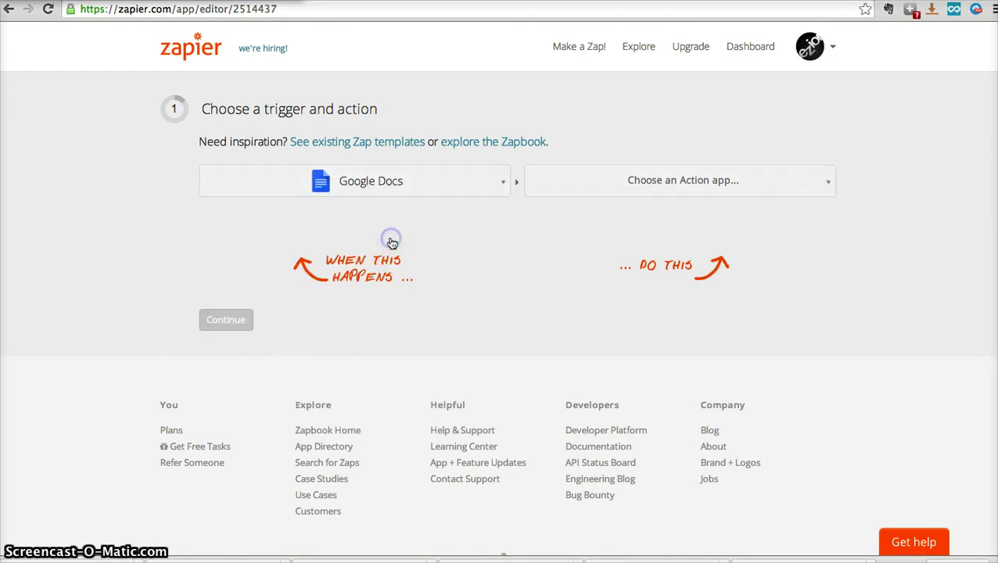
pyautogui.click(401, 226)
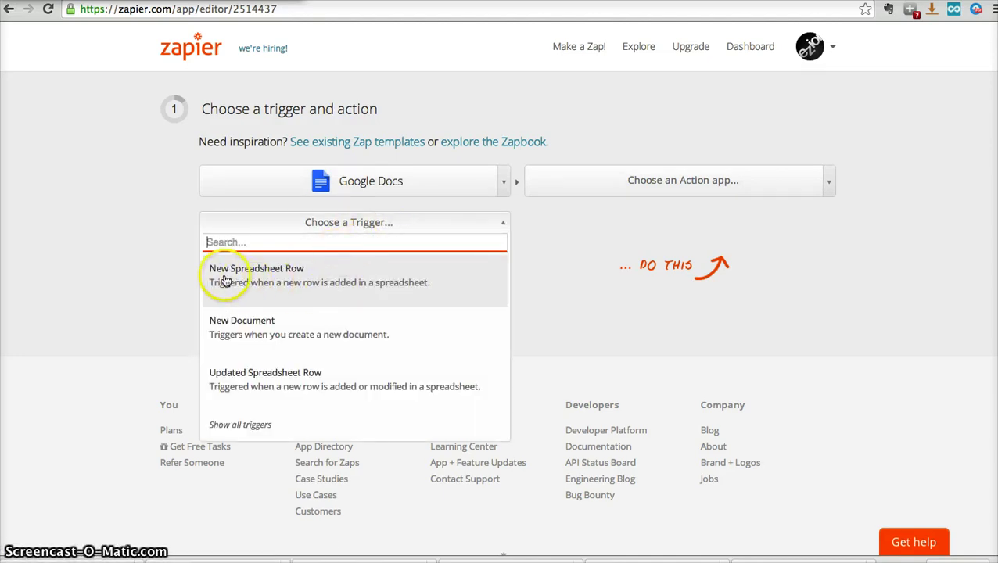
pyautogui.click(362, 277)
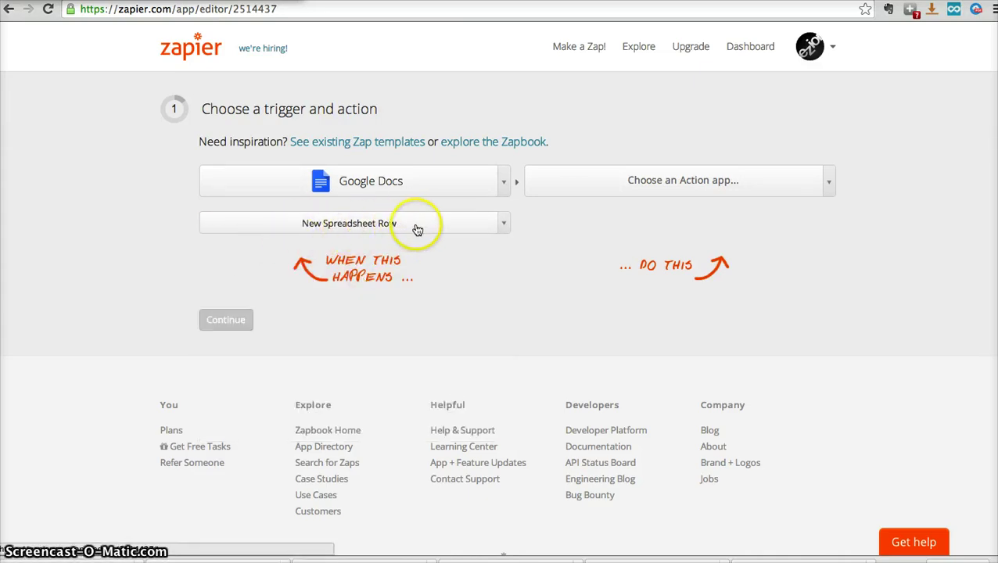
# Set the action to Sezion Video Create Video and continue
pyautogui.hotkey('ctrl', 'Tab')
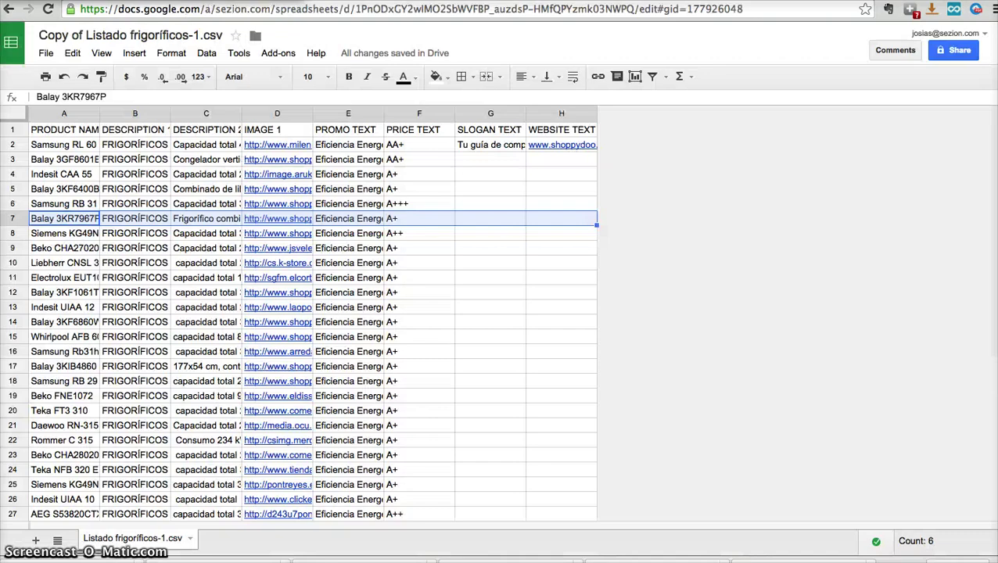
pyautogui.hotkey('ctrl', 'shift', 'Tab')
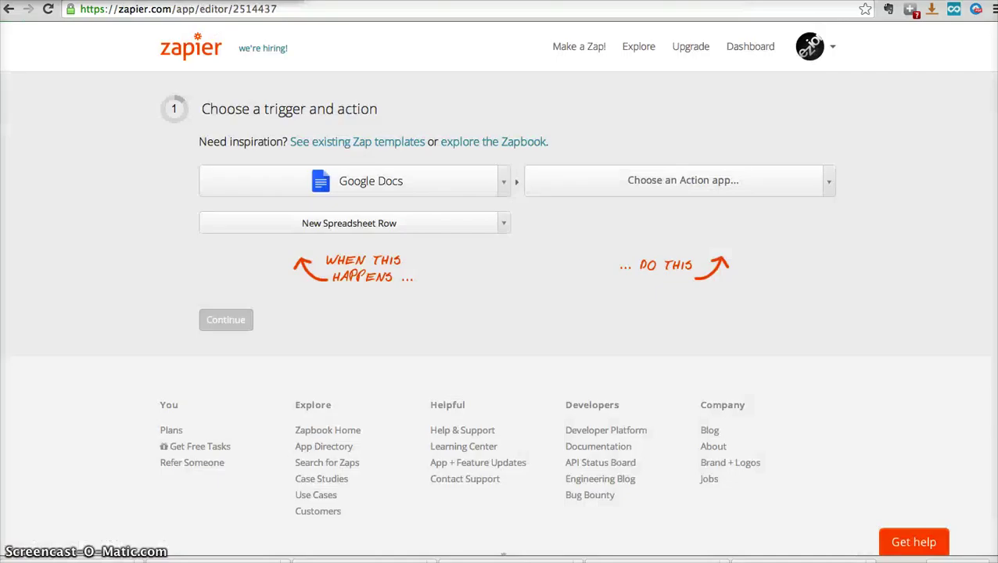
pyautogui.click(660, 181)
pyautogui.write('s')
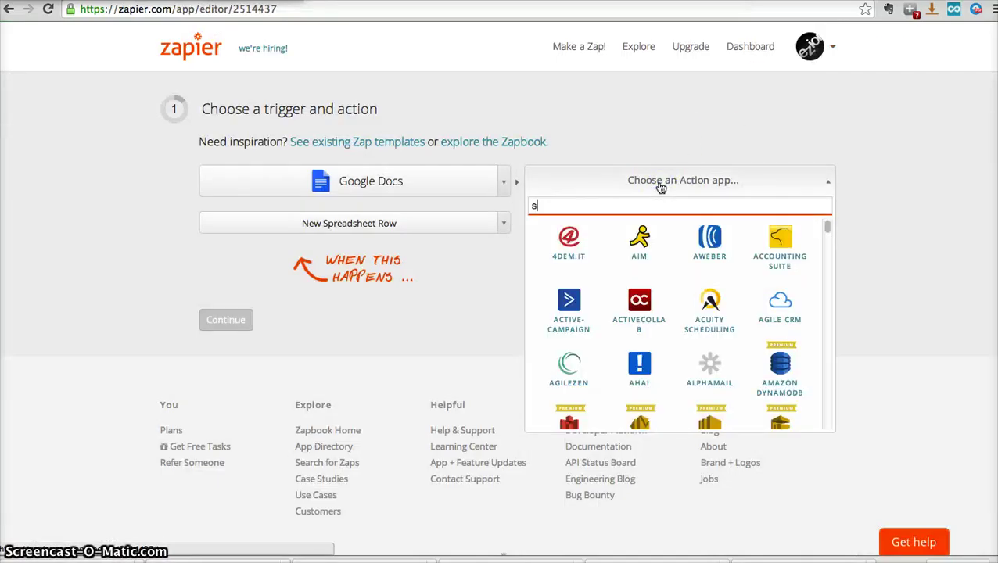
pyautogui.write('ezion')
pyautogui.click(649, 258)
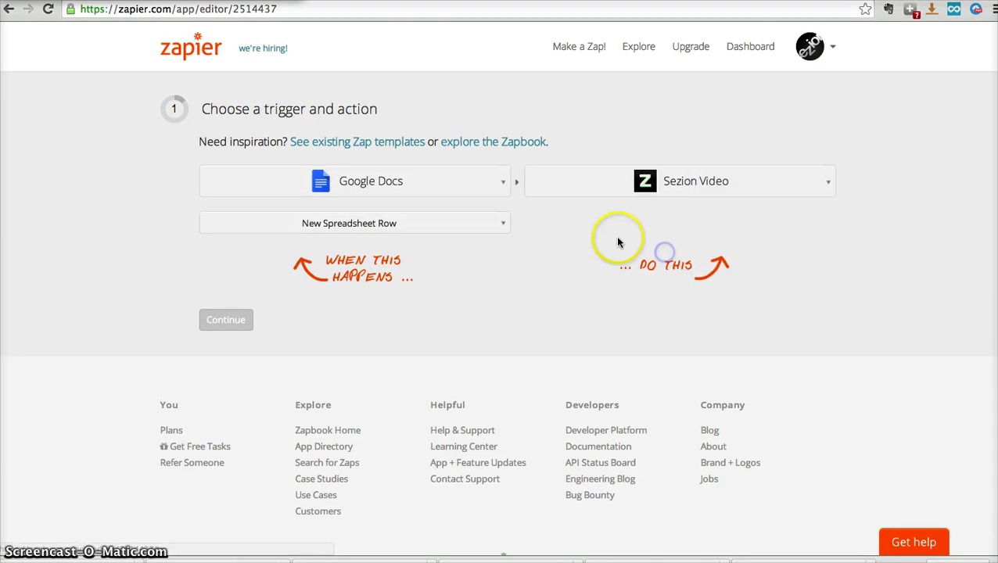
pyautogui.click(618, 224)
pyautogui.click(607, 265)
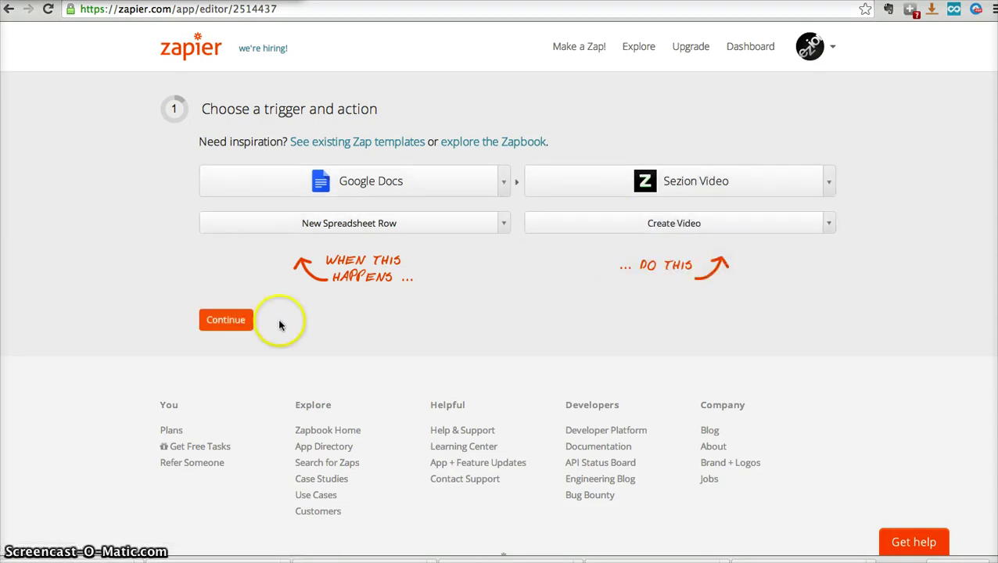
pyautogui.click(227, 327)
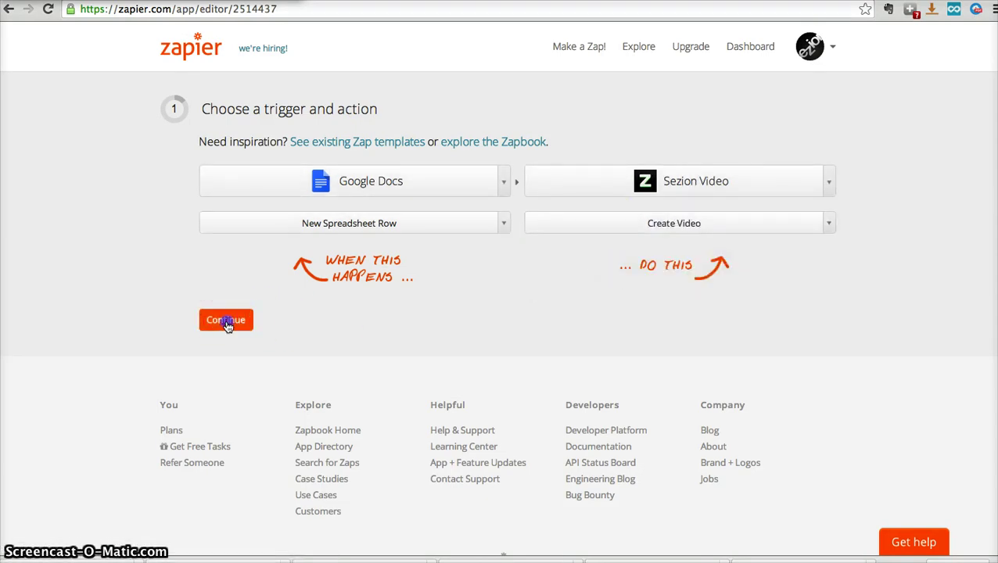
# Select and test the first Google Docs account, then continue to the Sezion step
pyautogui.click(419, 155)
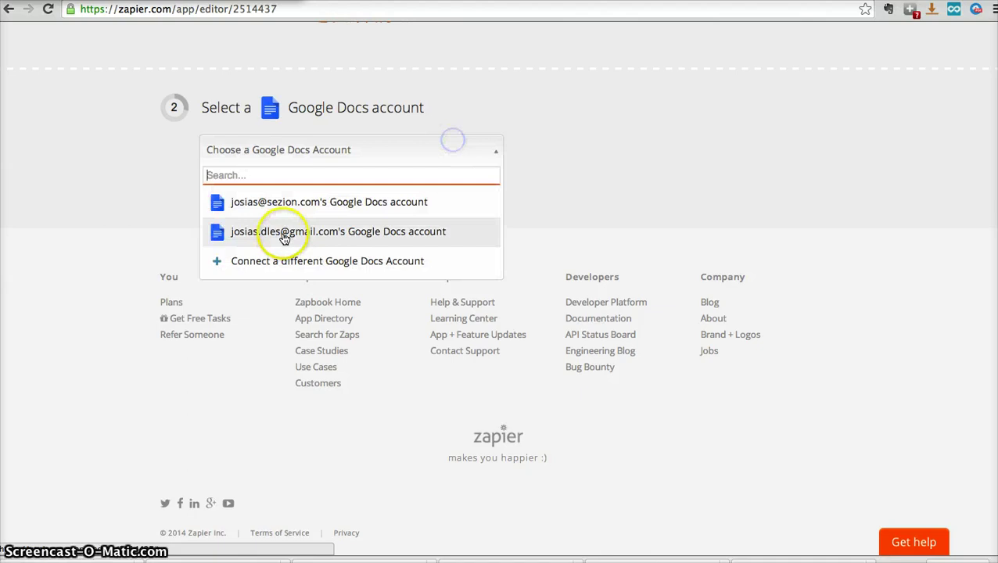
pyautogui.click(272, 202)
pyautogui.click(583, 153)
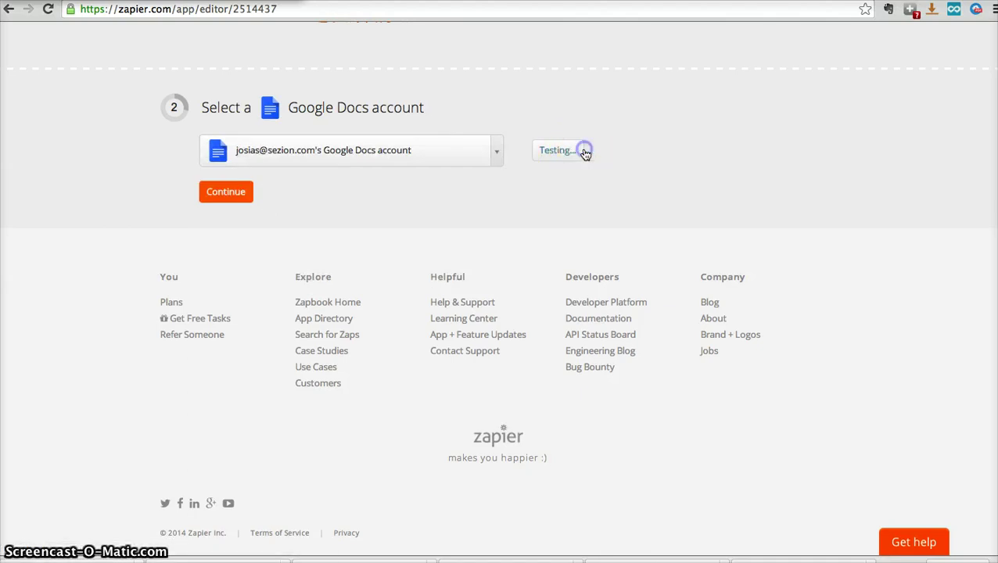
pyautogui.click(228, 196)
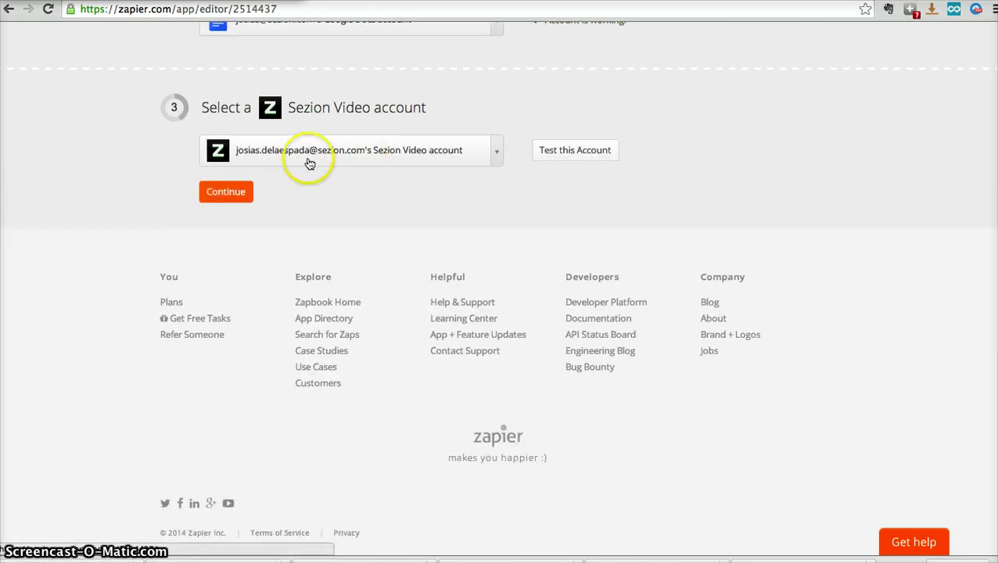
# Review the Sezion Video connect form's ID and secret fields, close it, and test the existing account
pyautogui.click(305, 160)
pyautogui.click(314, 231)
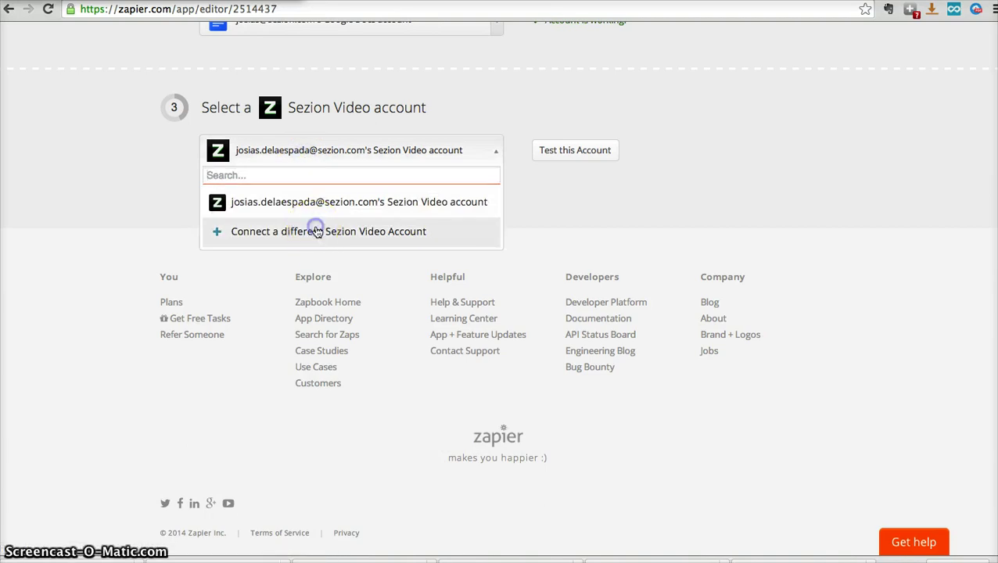
pyautogui.moveTo(325, 237); pyautogui.dragTo(406, 236)
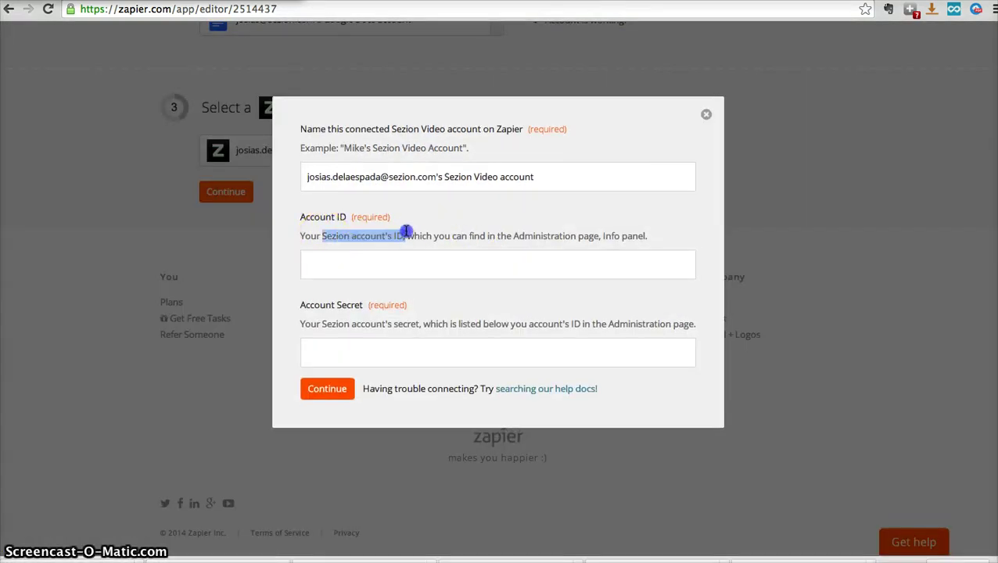
pyautogui.moveTo(322, 324); pyautogui.dragTo(422, 320)
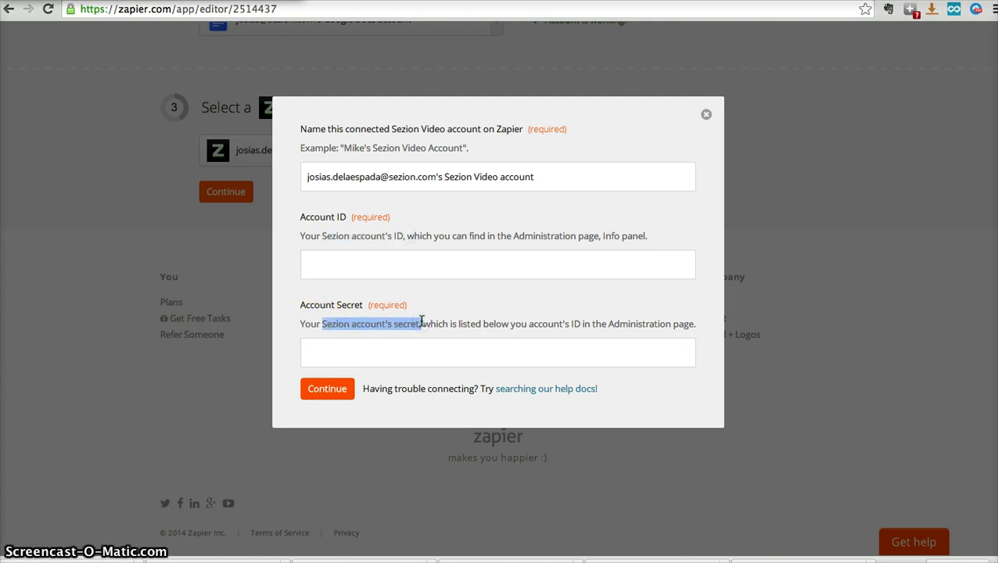
pyautogui.click(705, 115)
pyautogui.click(557, 149)
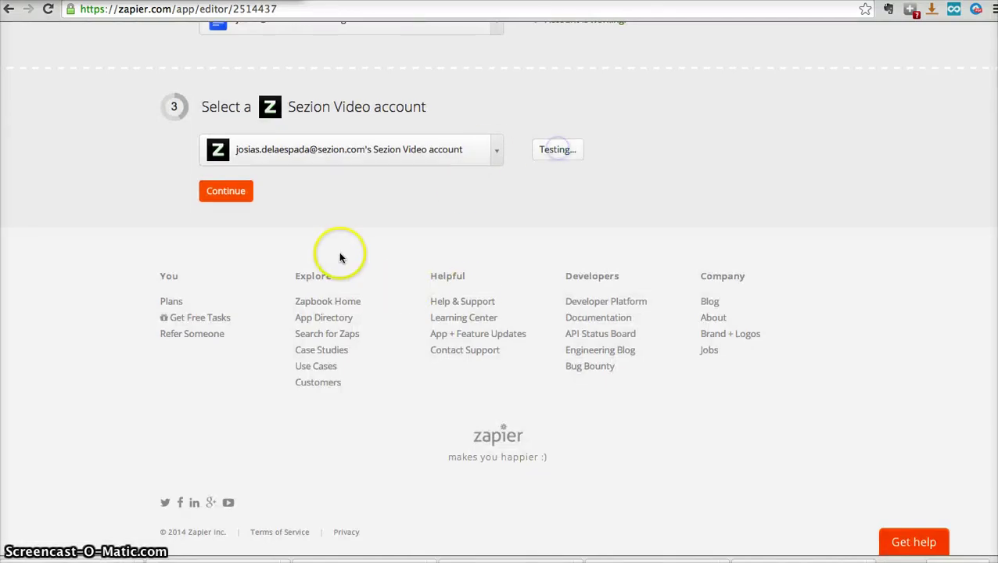
# Point the trigger at spreadsheet 'Copy of Listado frigoríficos-1.csv', worksheet 'Listado frigoríficos-1.csv'
pyautogui.click(237, 194)
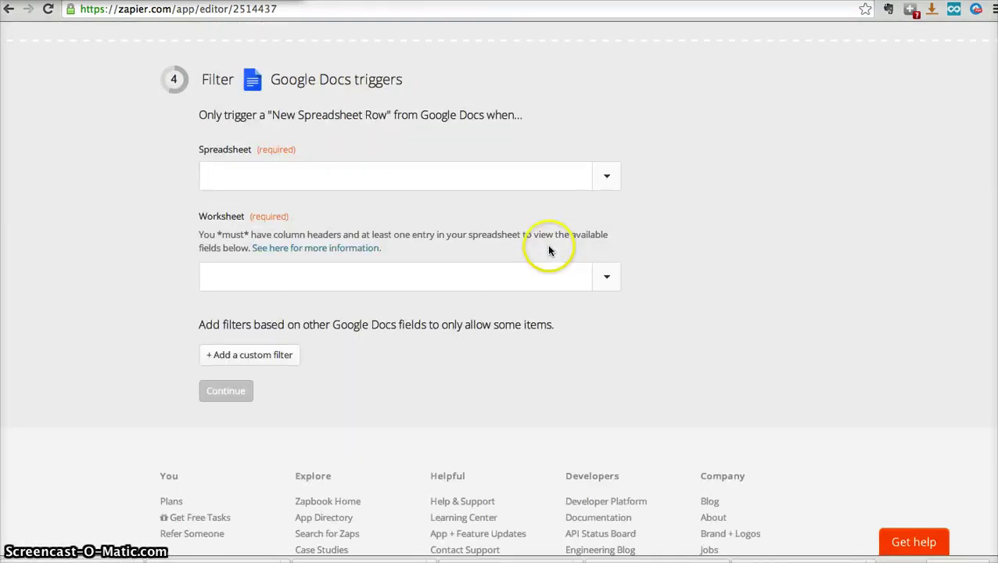
pyautogui.click(283, 188)
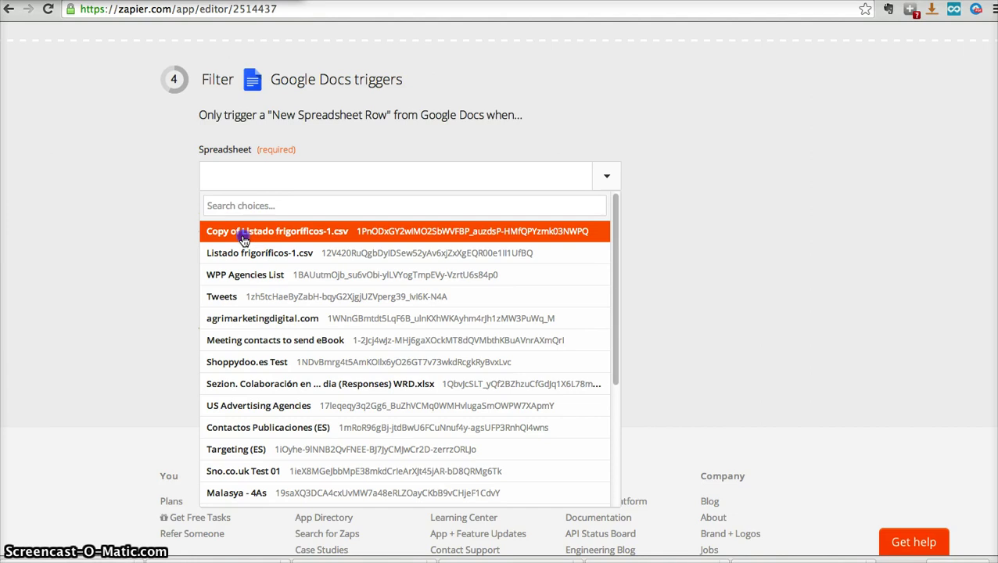
pyautogui.click(245, 240)
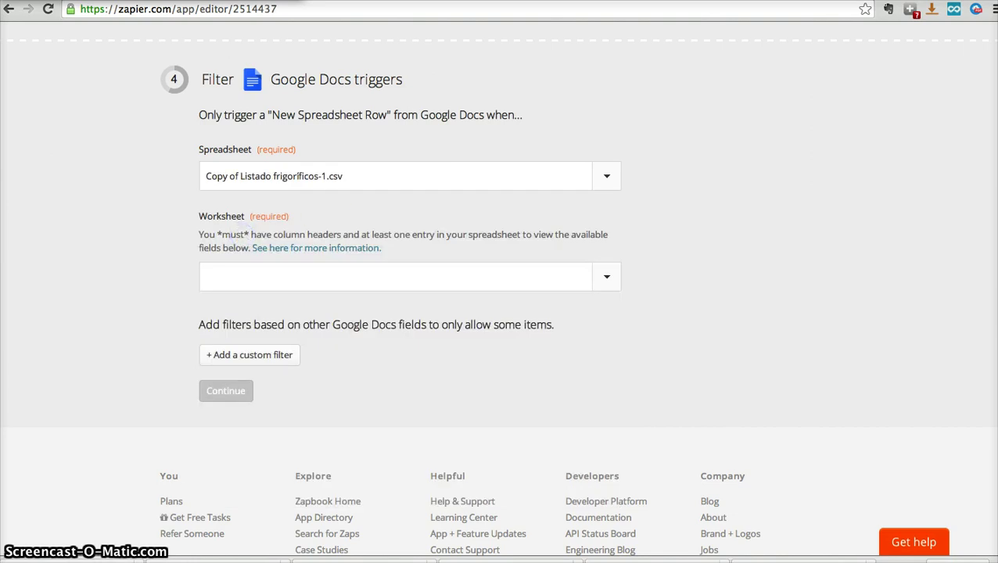
pyautogui.hotkey('ctrl', 'Tab')
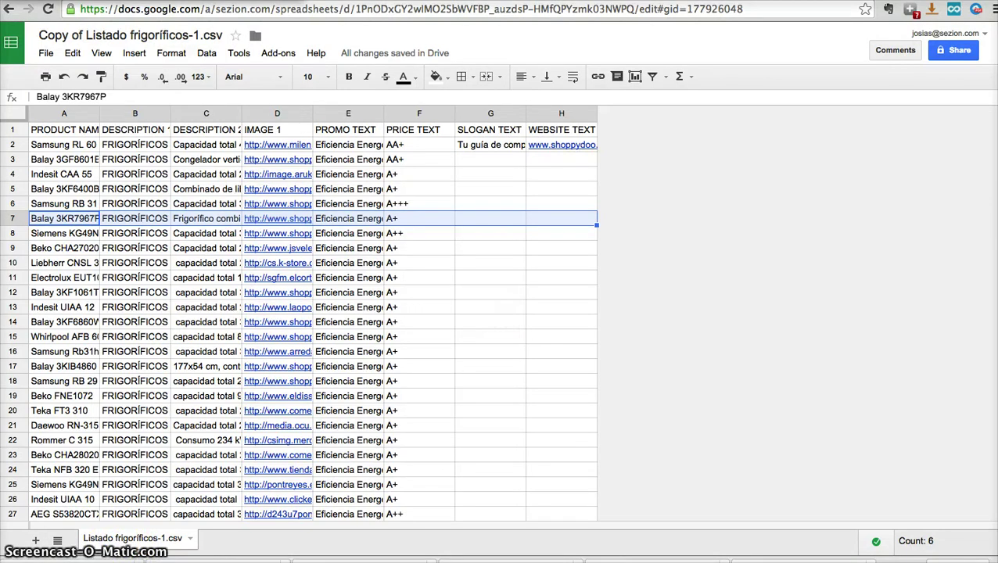
pyautogui.hotkey('ctrl', 'shift', 'Tab')
pyautogui.click(250, 280)
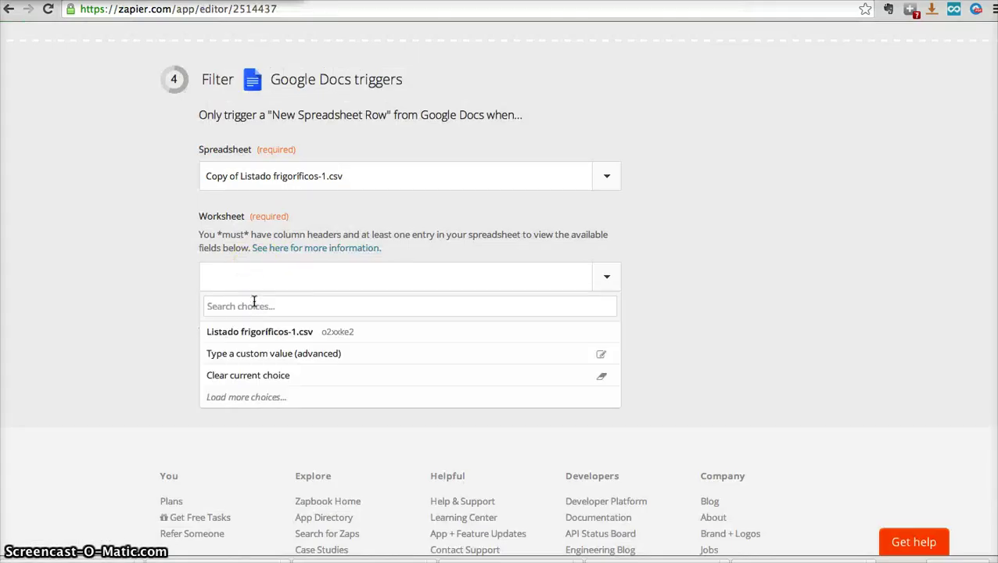
pyautogui.click(266, 334)
pyautogui.scroll(-2, 120, 331)
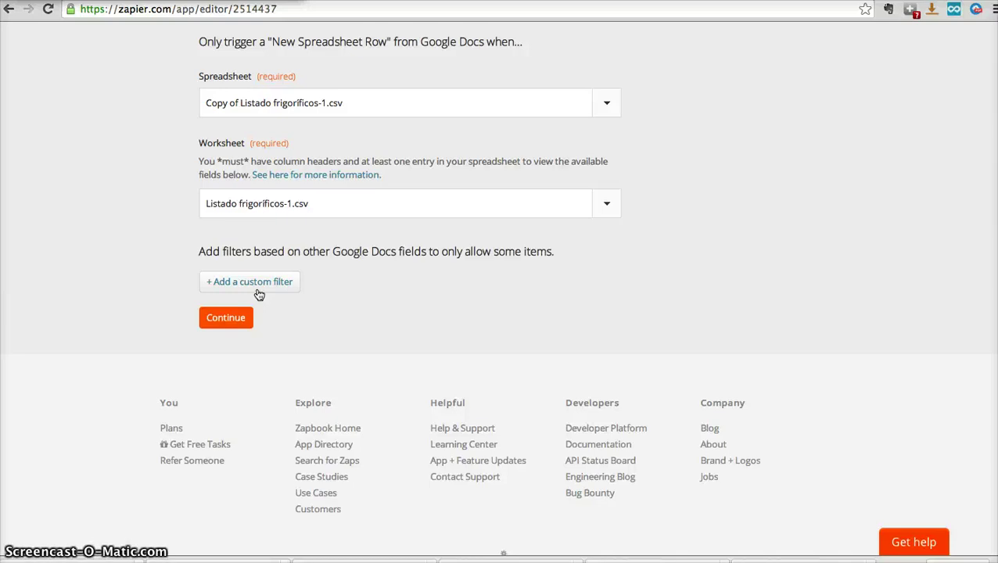
pyautogui.scroll(-1, 423, 328)
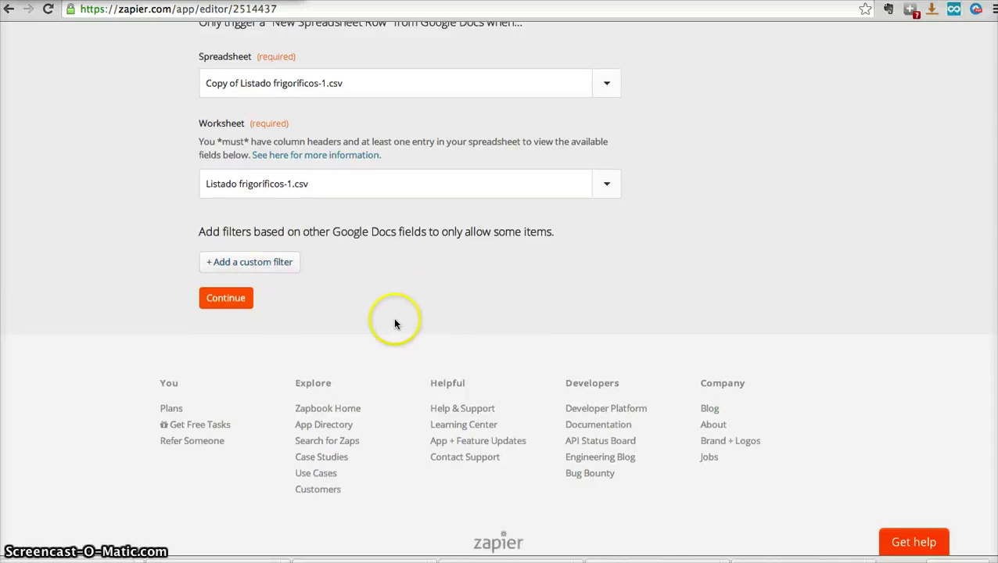
# Continue to field matching and choose the Energy (Shopify) video template
pyautogui.scroll(-1, 396, 324)
pyautogui.click(240, 285)
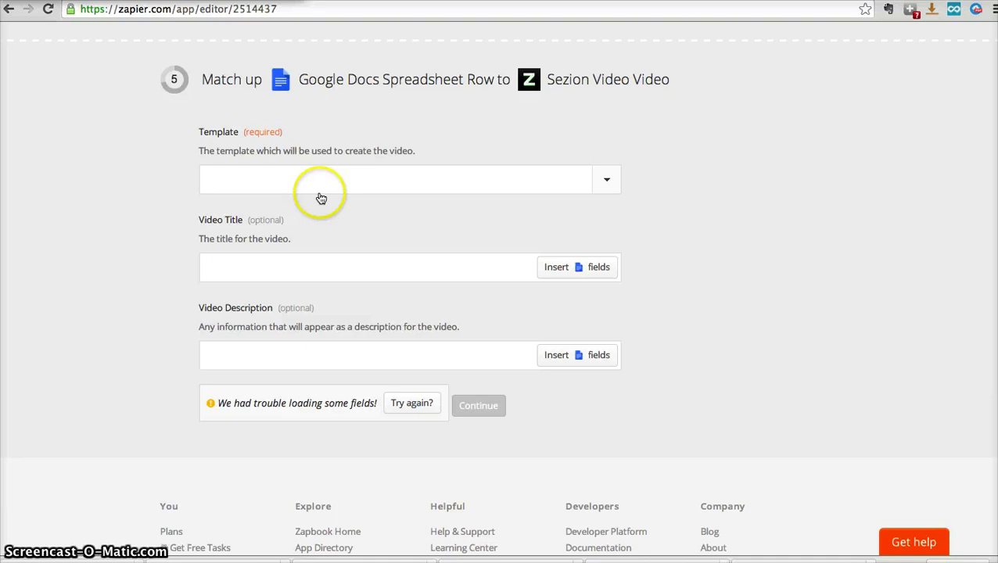
pyautogui.click(422, 180)
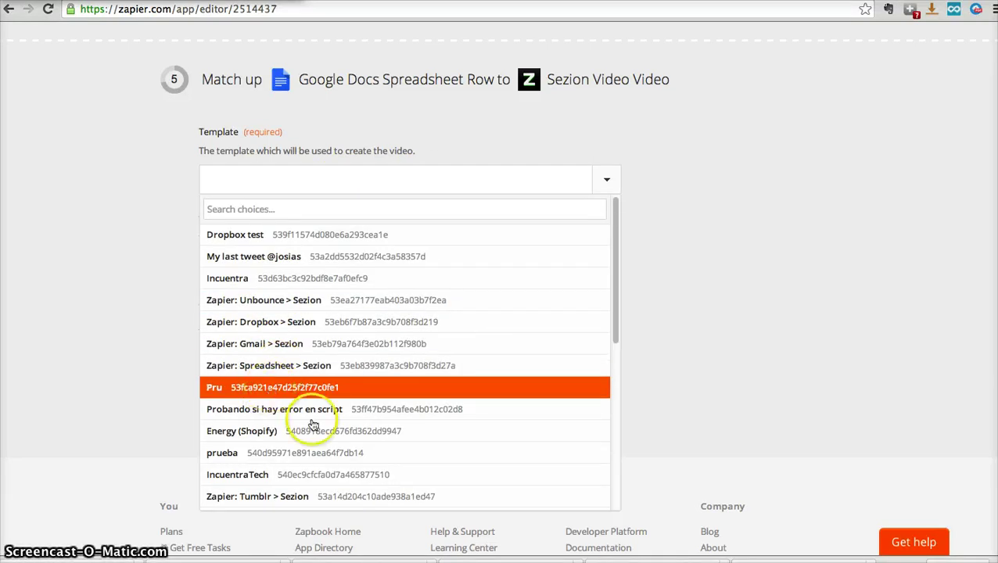
pyautogui.scroll(-3, 305, 419)
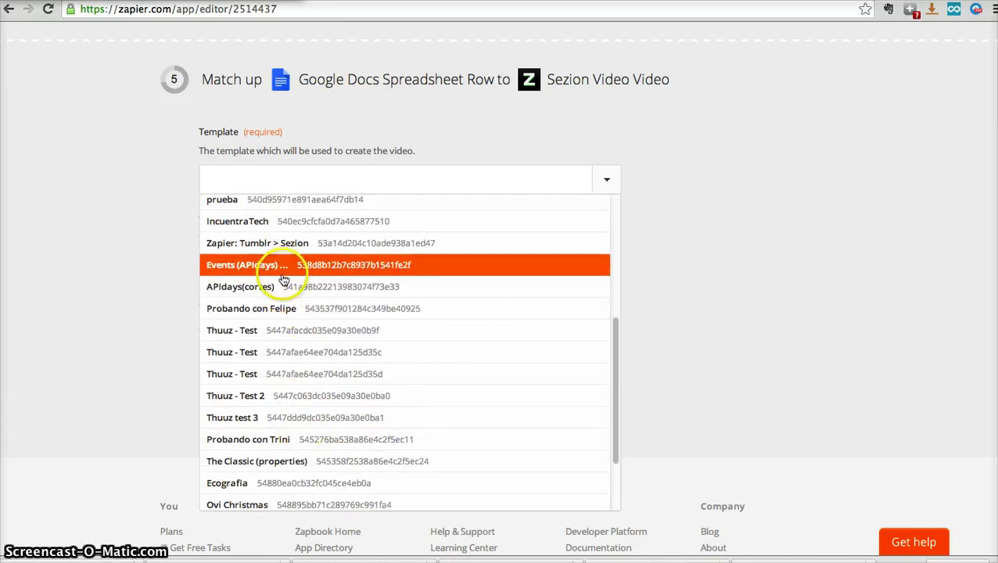
pyautogui.scroll(2, 270, 306)
pyautogui.click(262, 347)
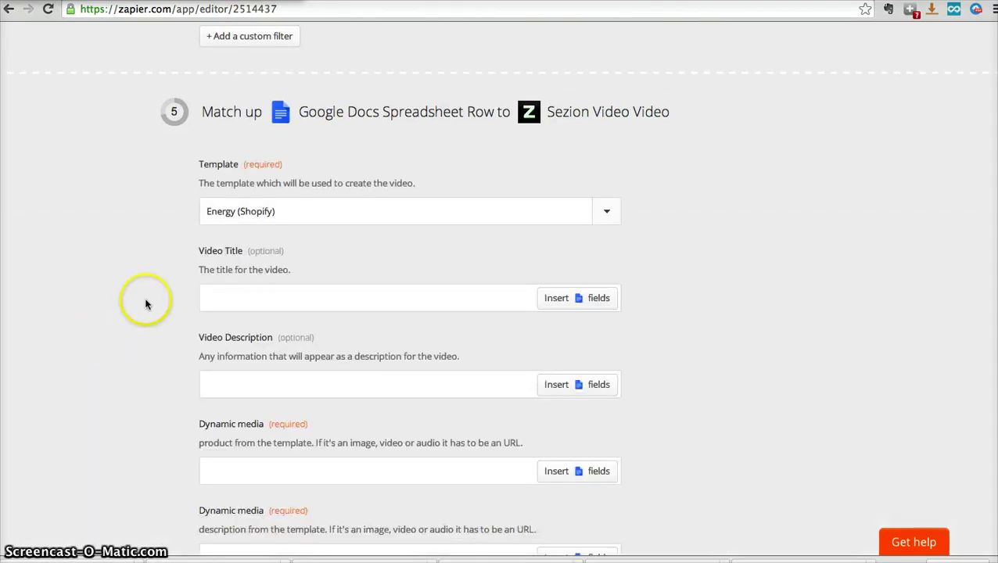
pyautogui.scroll(-1, 117, 318)
pyautogui.scroll(-1, 125, 322)
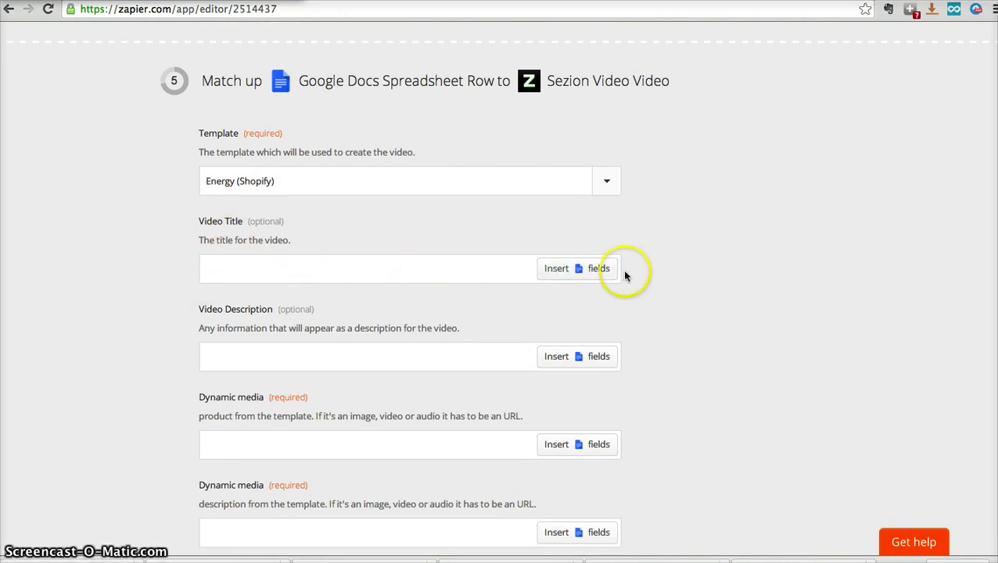
# Map productname to the video title and description2 to the video description
pyautogui.click(570, 272)
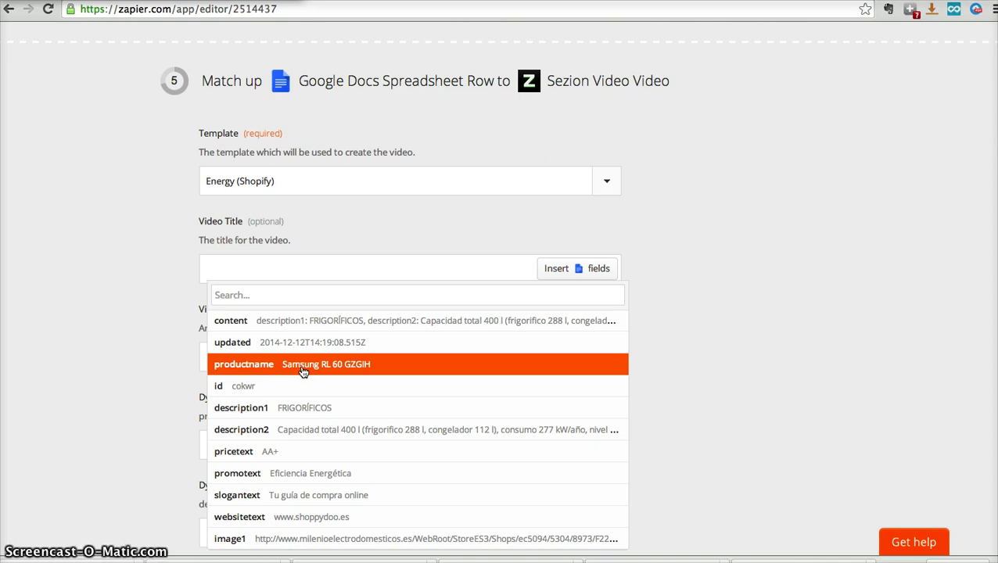
pyautogui.click(303, 371)
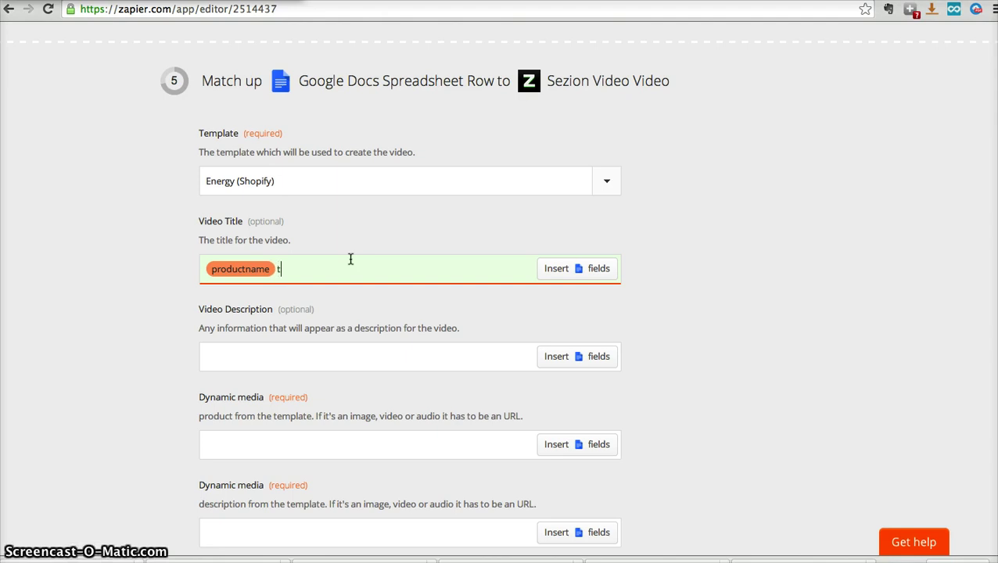
pyautogui.click(352, 352)
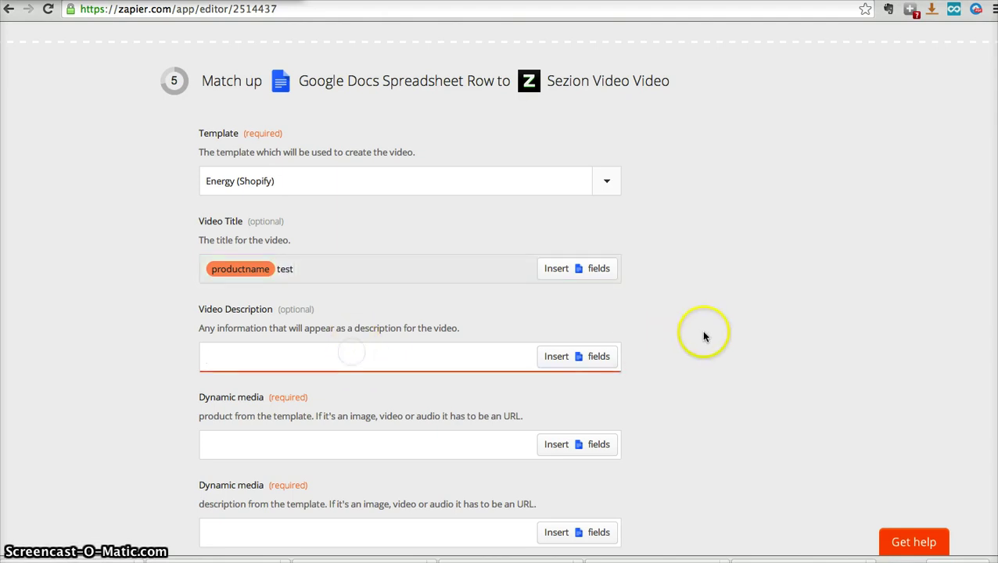
pyautogui.scroll(-1, 689, 333)
pyautogui.click(615, 329)
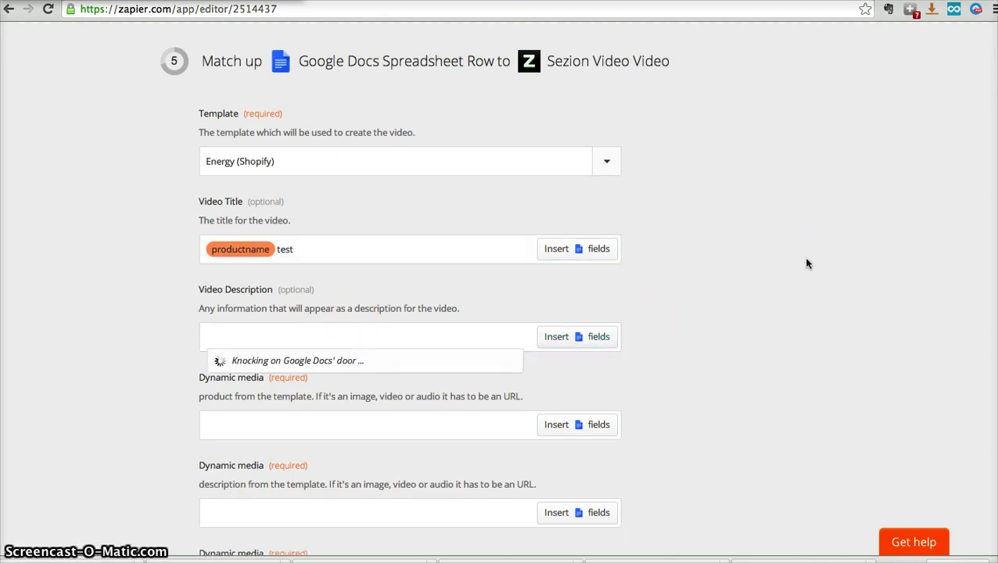
pyautogui.scroll(-2, 807, 263)
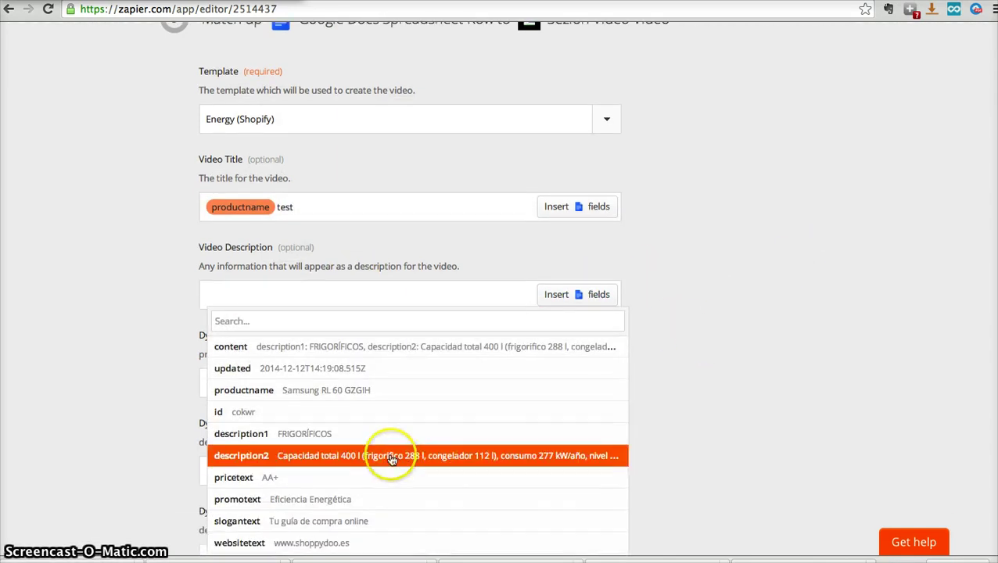
pyautogui.click(391, 460)
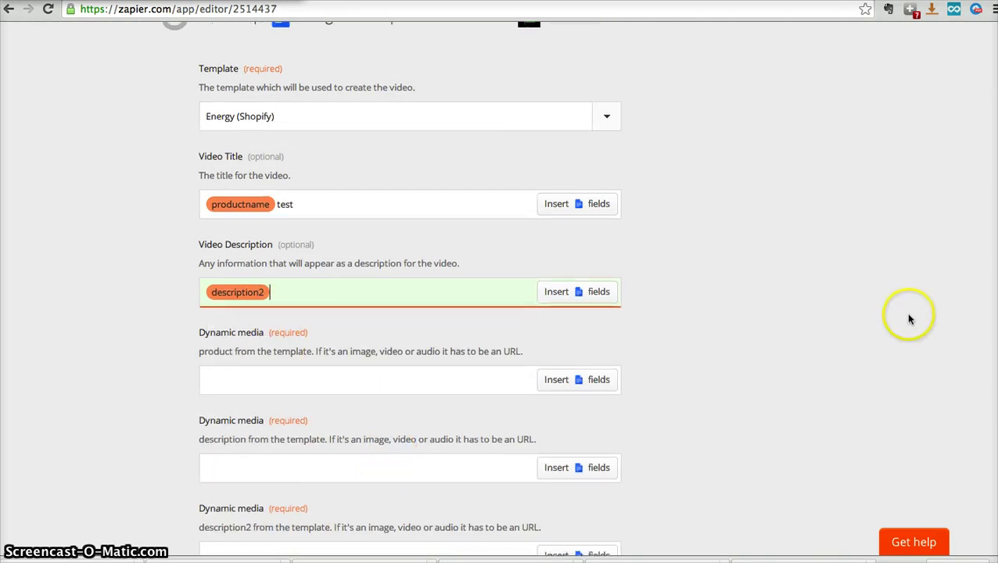
pyautogui.scroll(-2, 910, 319)
# Map the productname column into the product Dynamic media field
pyautogui.click(407, 290)
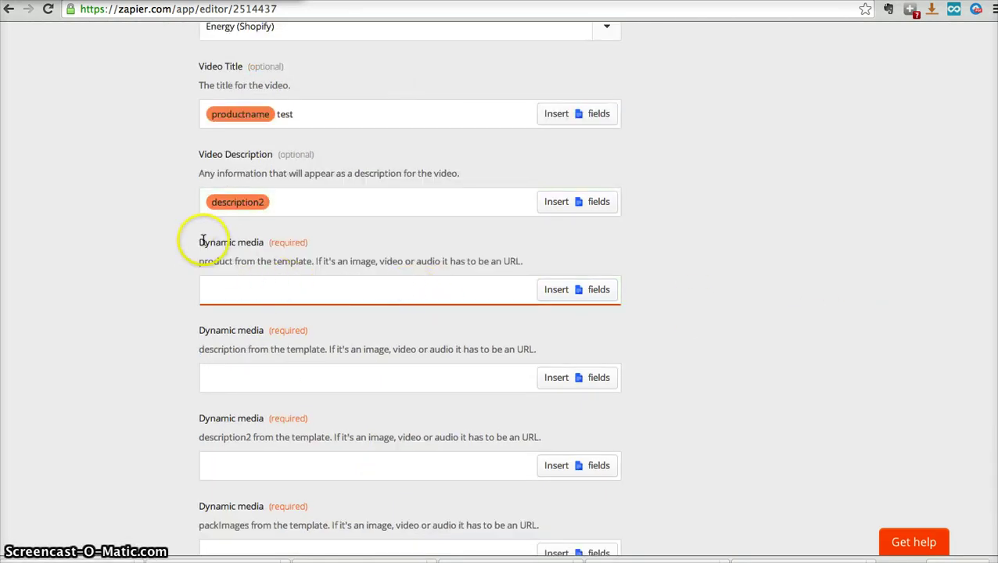
pyautogui.moveTo(201, 242); pyautogui.dragTo(327, 247)
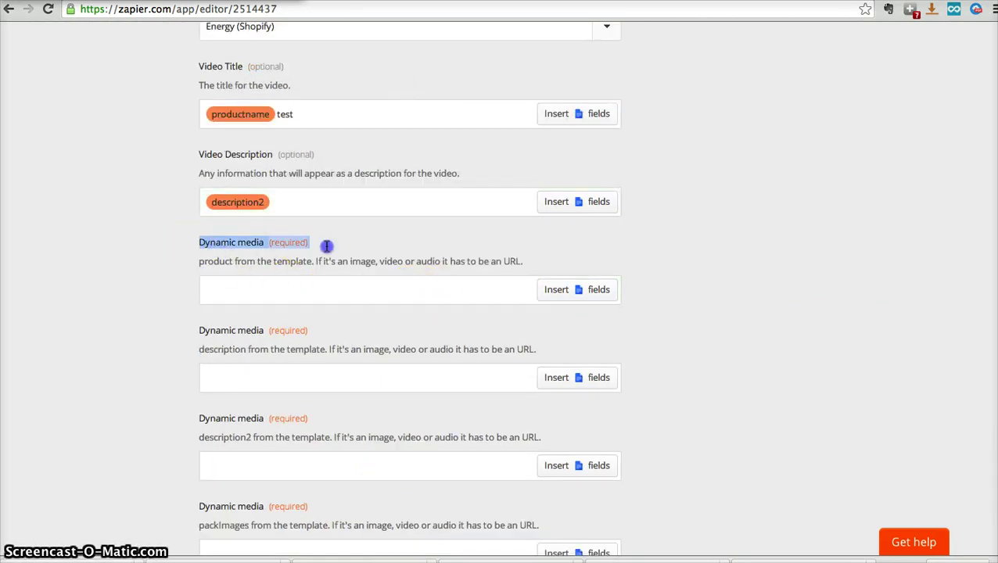
pyautogui.scroll(-2, 357, 242)
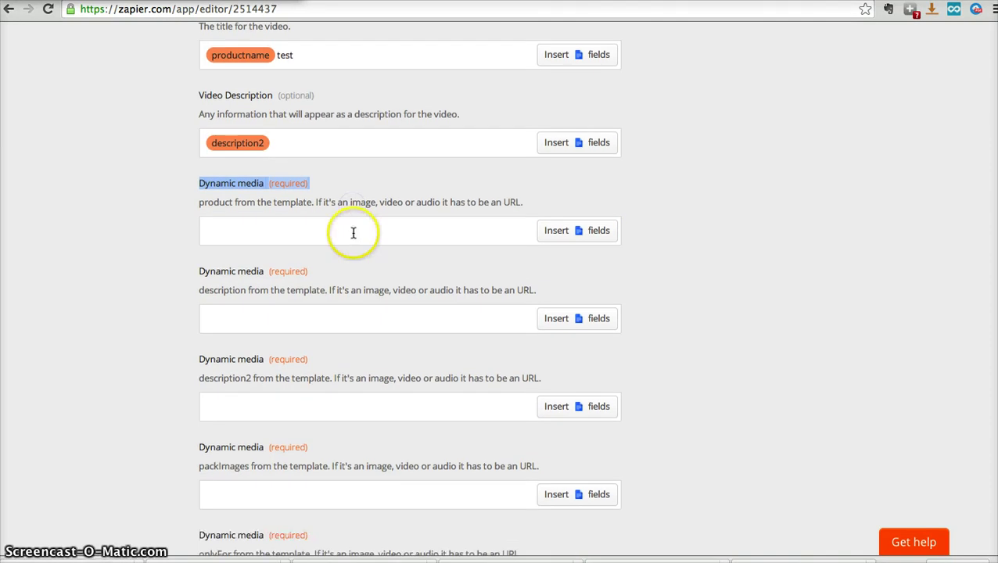
pyautogui.click(294, 231)
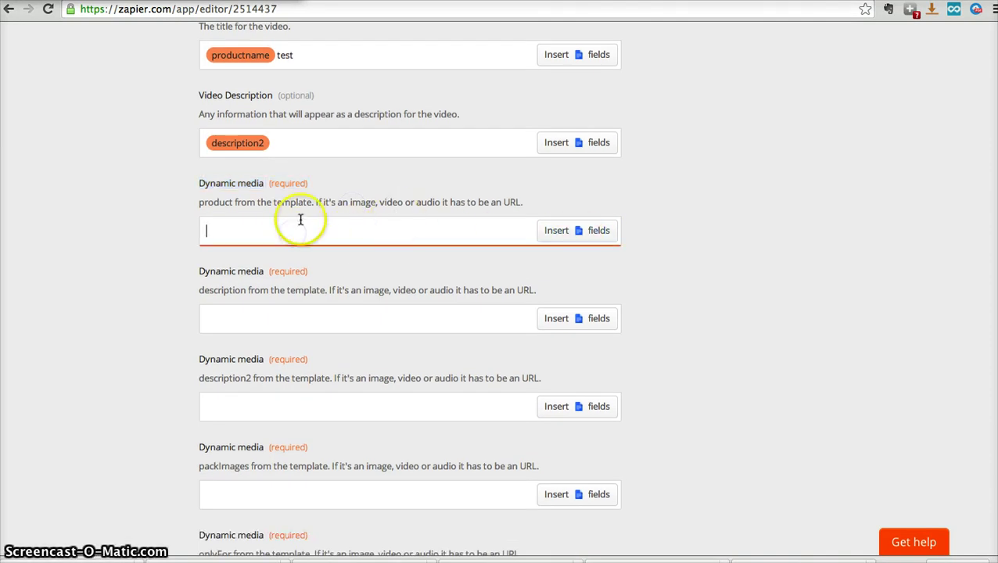
pyautogui.click(577, 229)
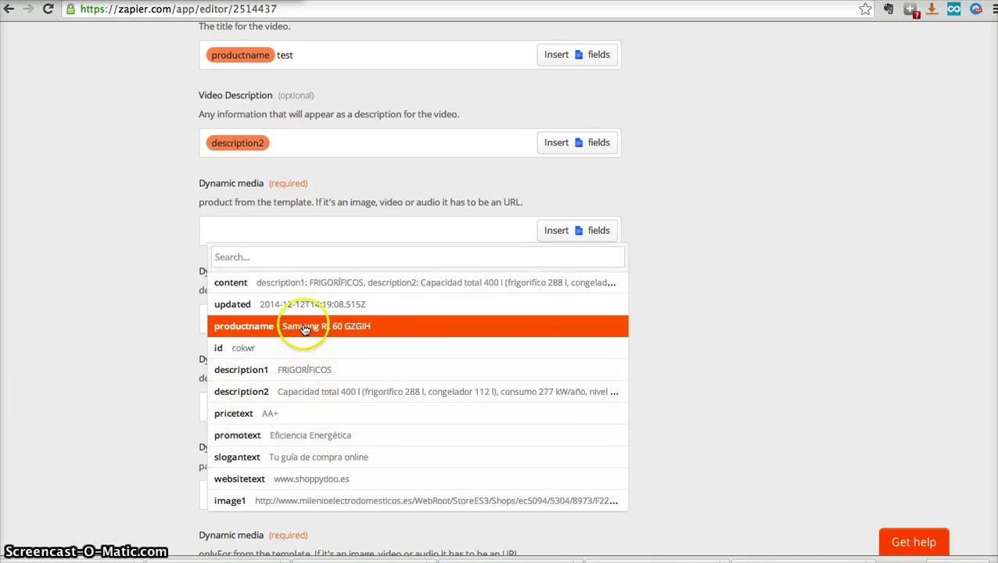
pyautogui.click(305, 327)
pyautogui.scroll(-1, 174, 330)
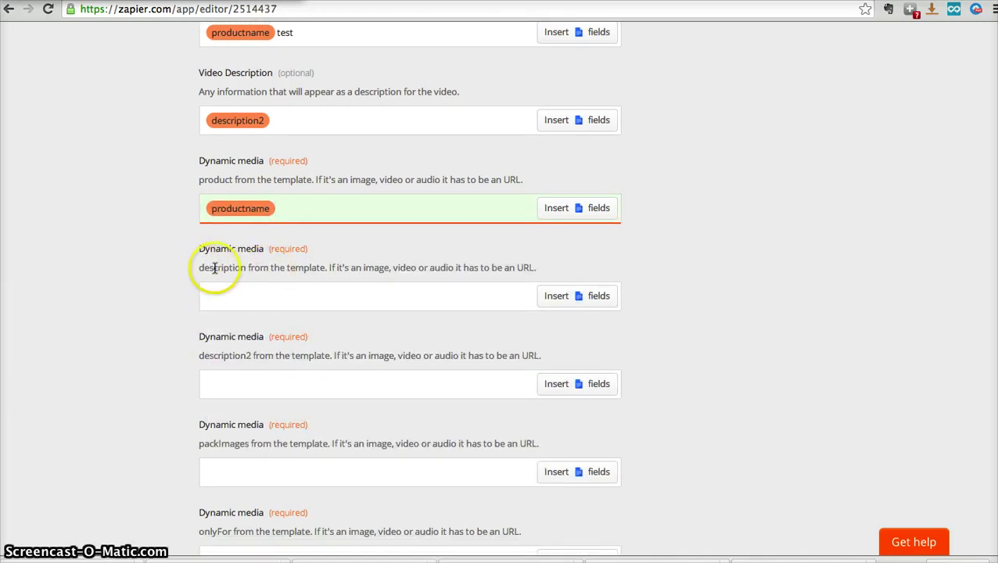
# Map description1 and description2 into the description and description2 media fields
pyautogui.click(410, 305)
pyautogui.click(586, 295)
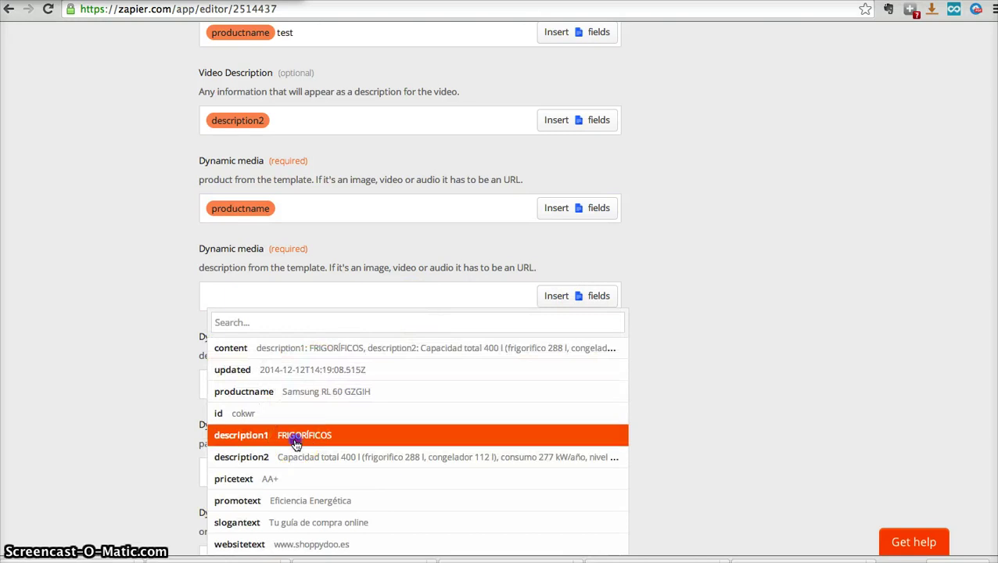
pyautogui.click(297, 441)
pyautogui.scroll(-1, 195, 399)
pyautogui.click(306, 347)
pyautogui.click(593, 349)
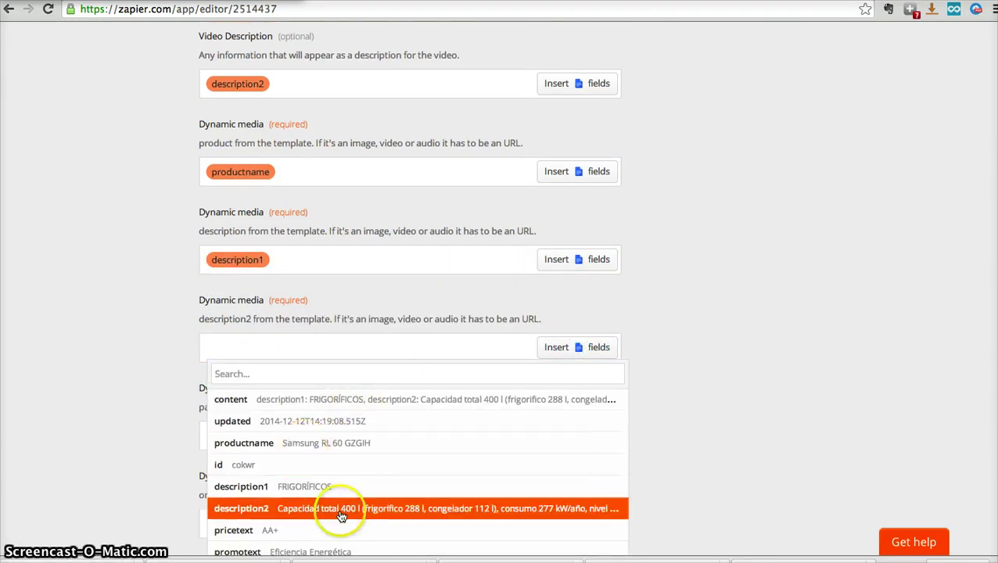
pyautogui.click(357, 508)
# Check the PRODUCT NAME, DESCRIPTION 1 and DESCRIPTION 2 columns in the spreadsheet
pyautogui.hotkey('ctrl', 'Tab')
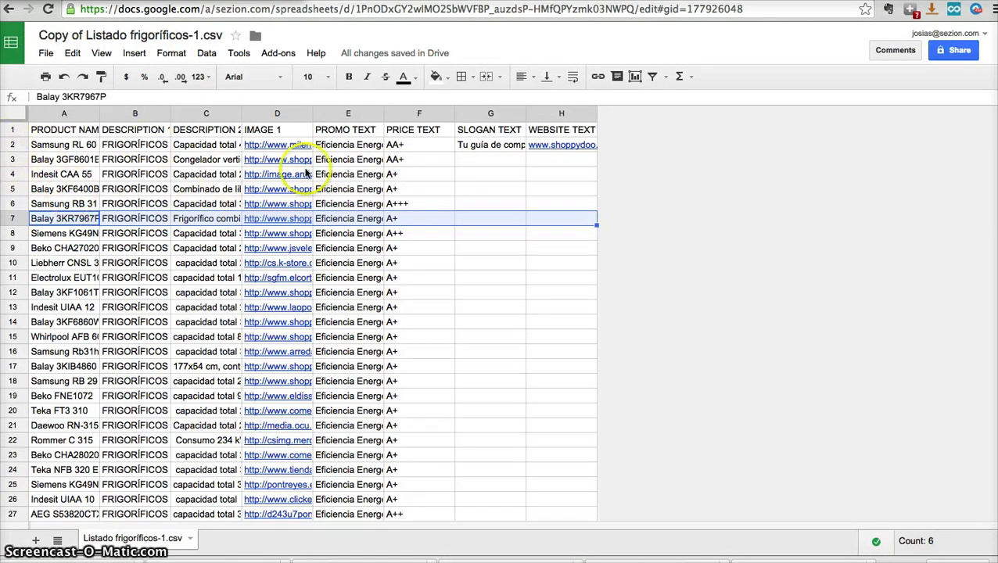
pyautogui.click(87, 136)
pyautogui.click(129, 133)
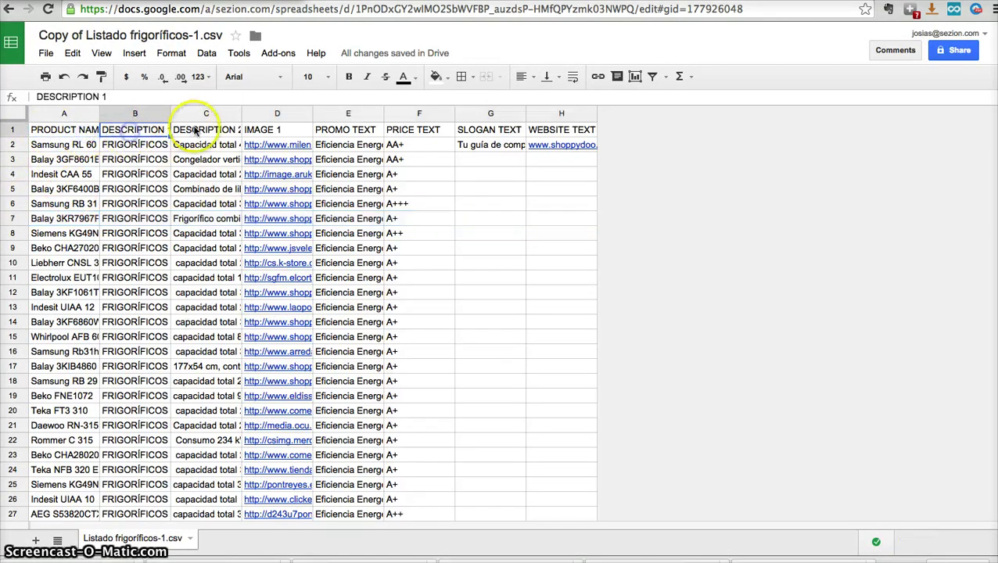
pyautogui.click(209, 131)
# Map the image1 sheet column into the packImages Dynamic media field
pyautogui.hotkey('ctrl', 'Tab')
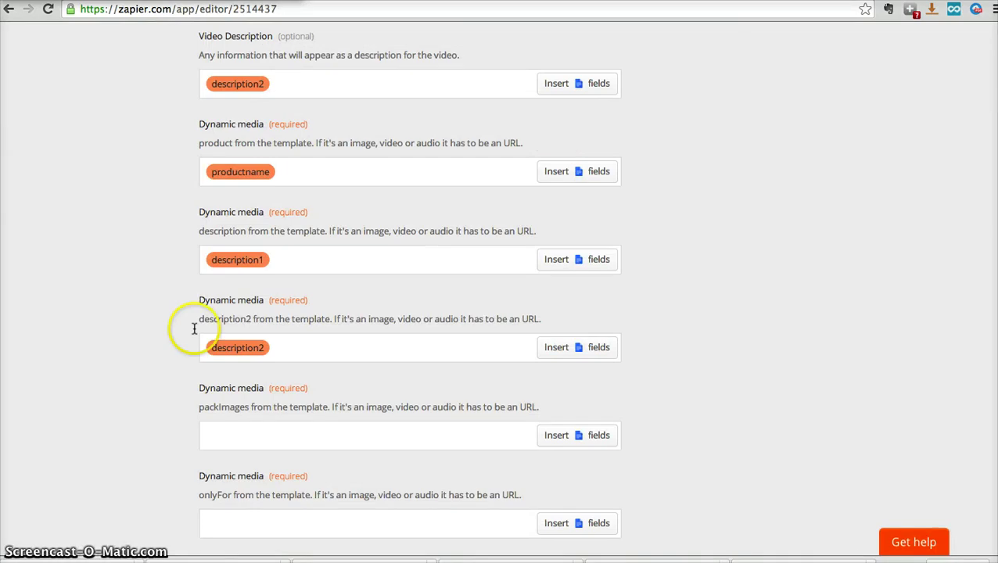
pyautogui.scroll(-2, 141, 430)
pyautogui.click(290, 359)
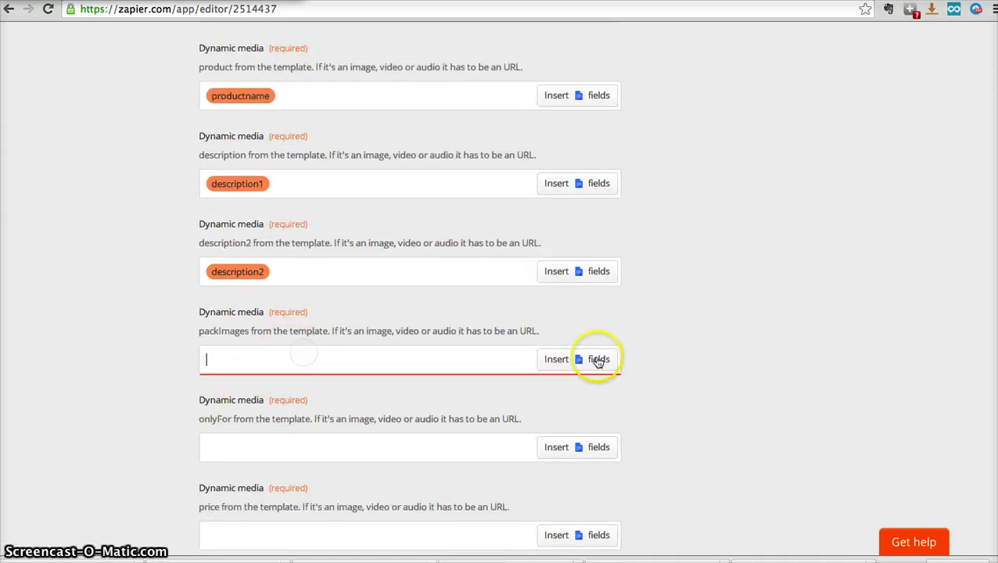
pyautogui.scroll(-1, 649, 344)
pyautogui.click(584, 337)
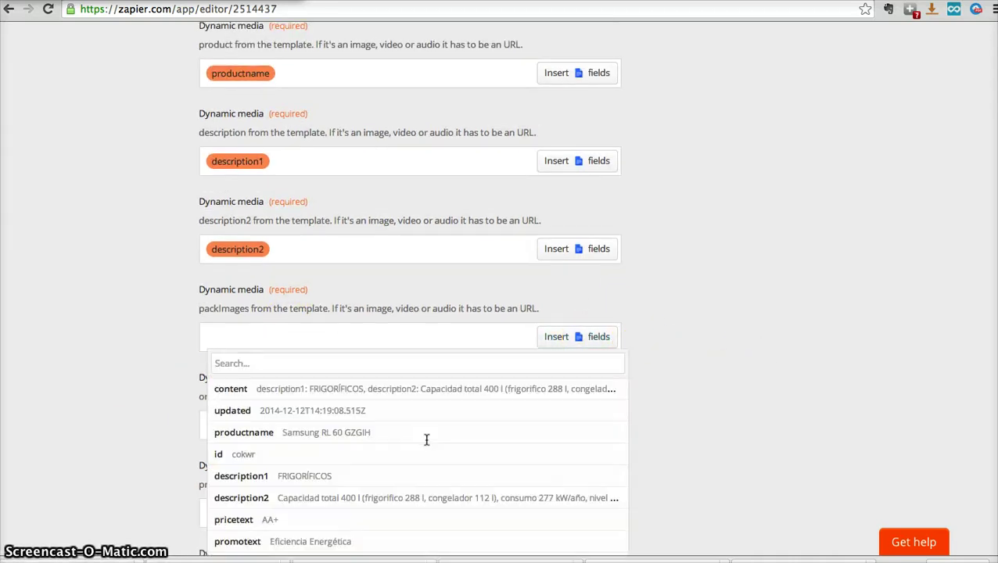
pyautogui.scroll(-5, 666, 401)
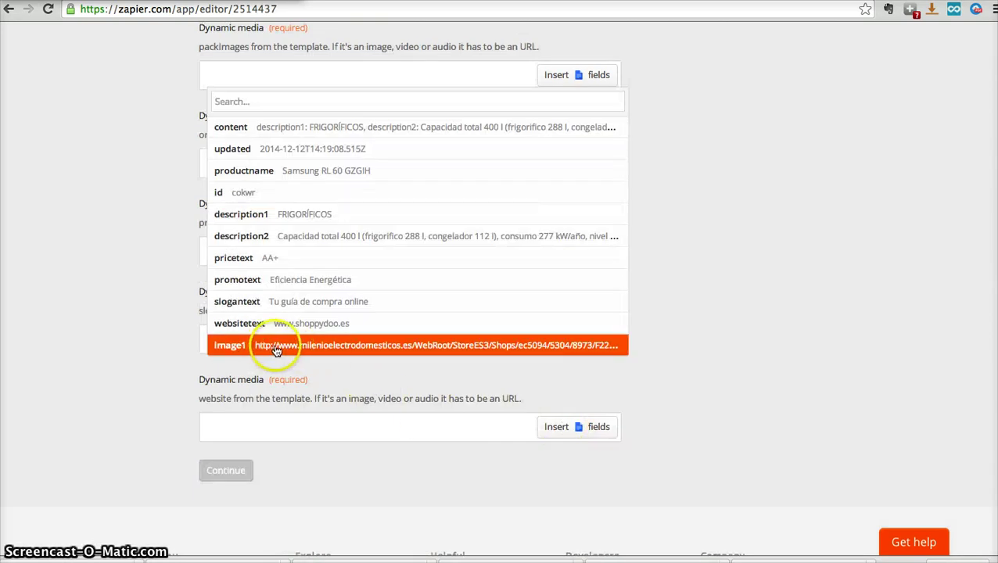
pyautogui.click(295, 347)
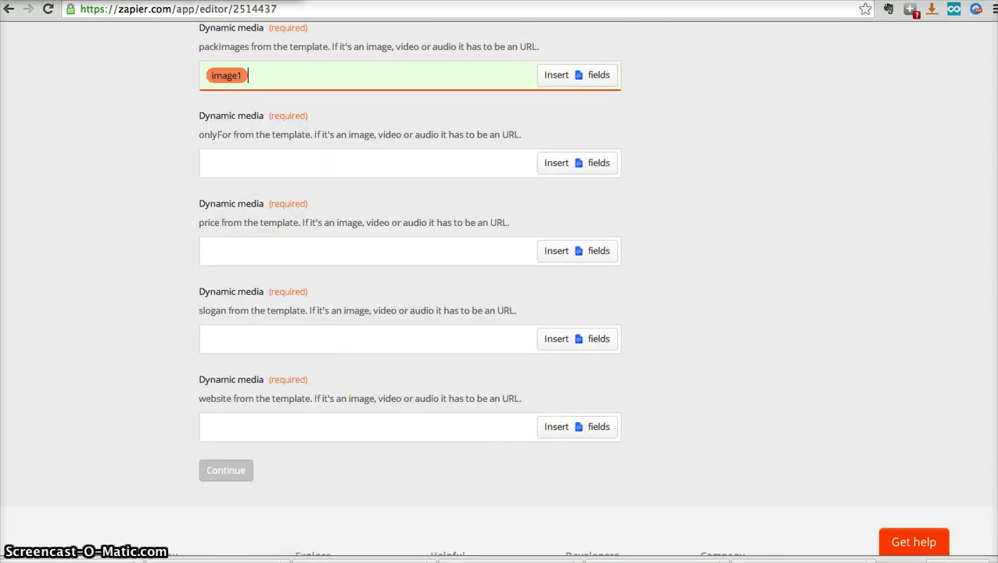
pyautogui.hotkey('ctrl', 'Tab')
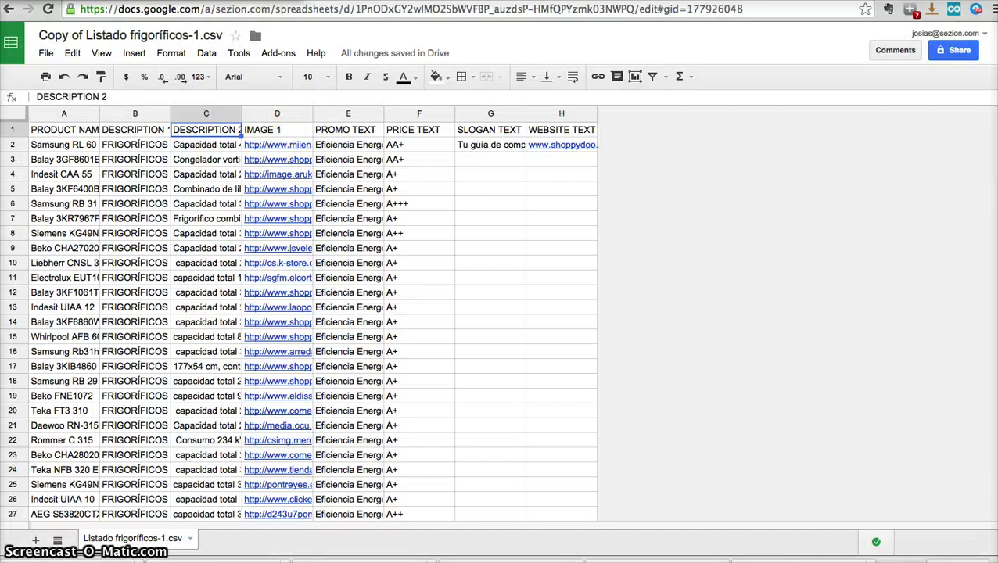
pyautogui.hotkey('ctrl', 'shift', 'Tab')
# Type 'Eficiencia energética' into the onlyFor Dynamic media field
pyautogui.scroll(2, 671, 315)
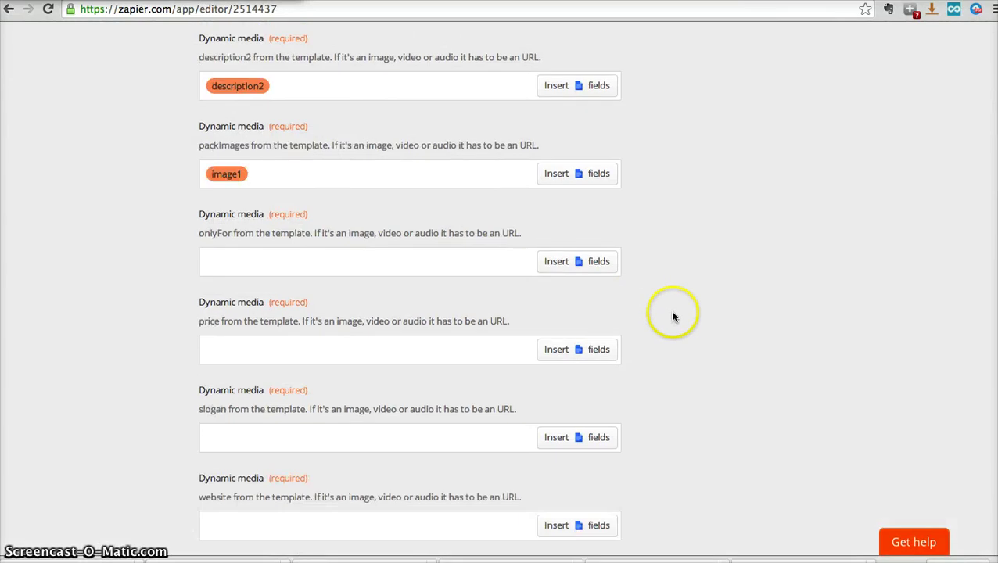
pyautogui.click(258, 264)
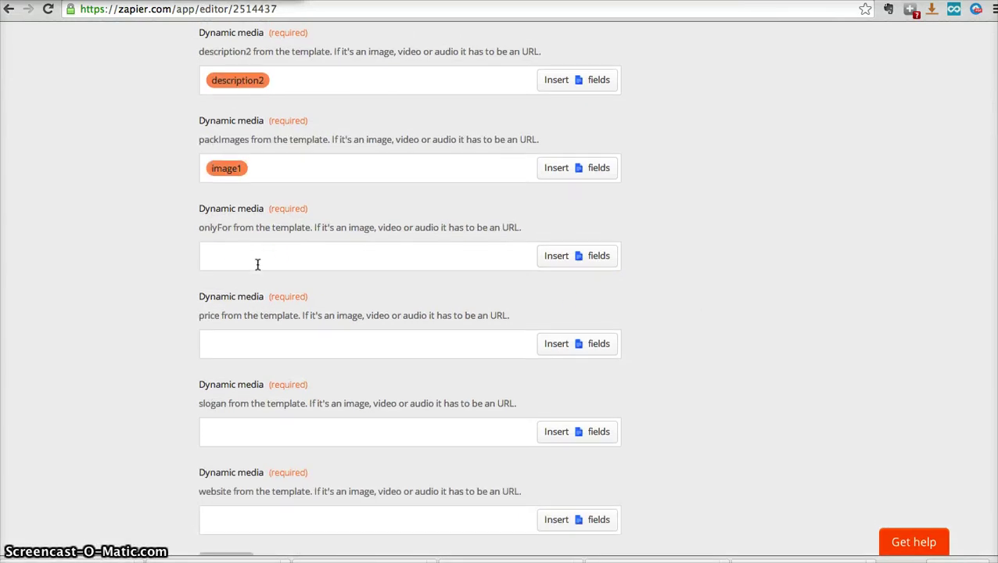
pyautogui.click(229, 259)
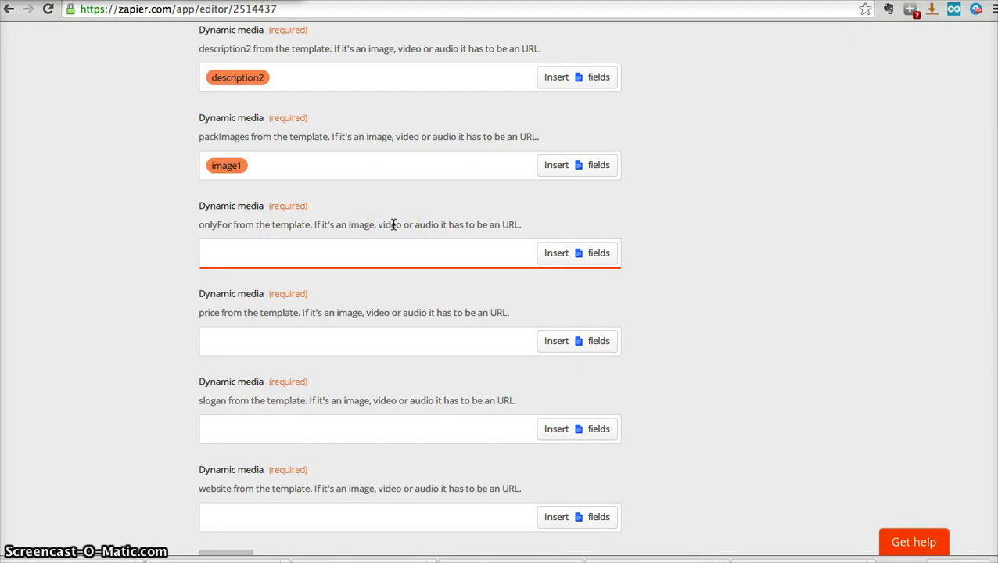
pyautogui.write('Efeciciencia energética')
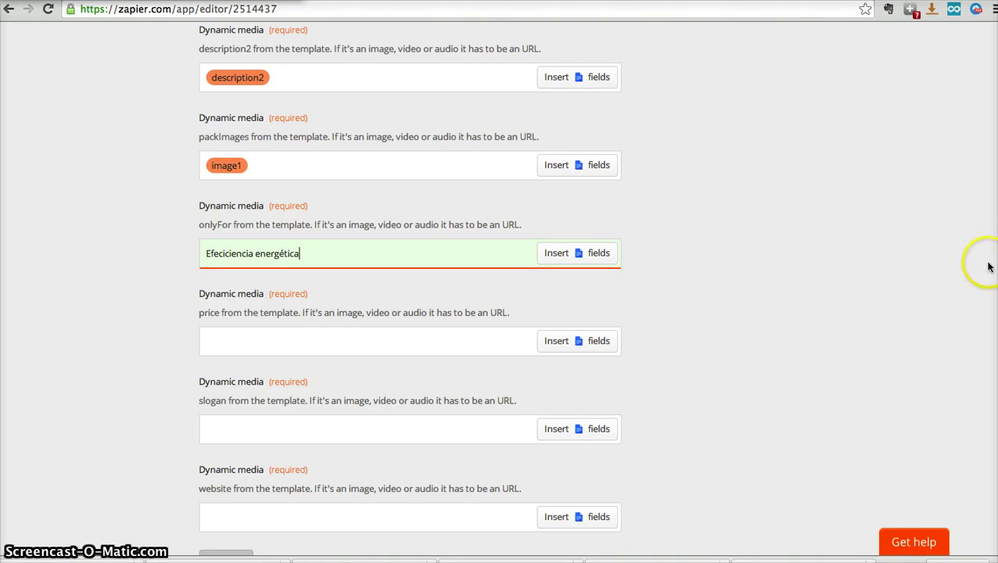
# Map the pricetext column into the price media field
pyautogui.scroll(-2, 767, 287)
pyautogui.scroll(-1, 767, 288)
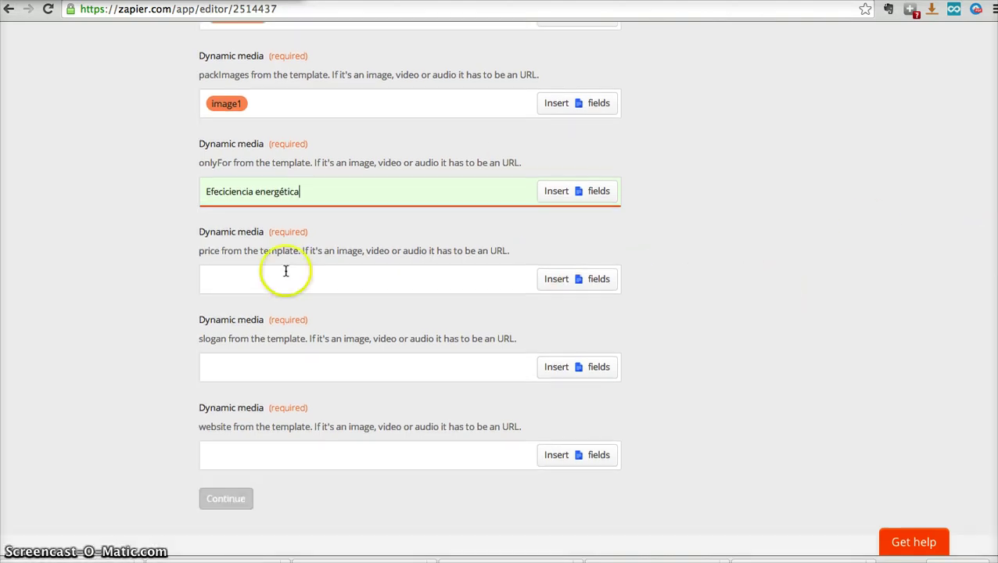
pyautogui.click(230, 277)
pyautogui.click(598, 286)
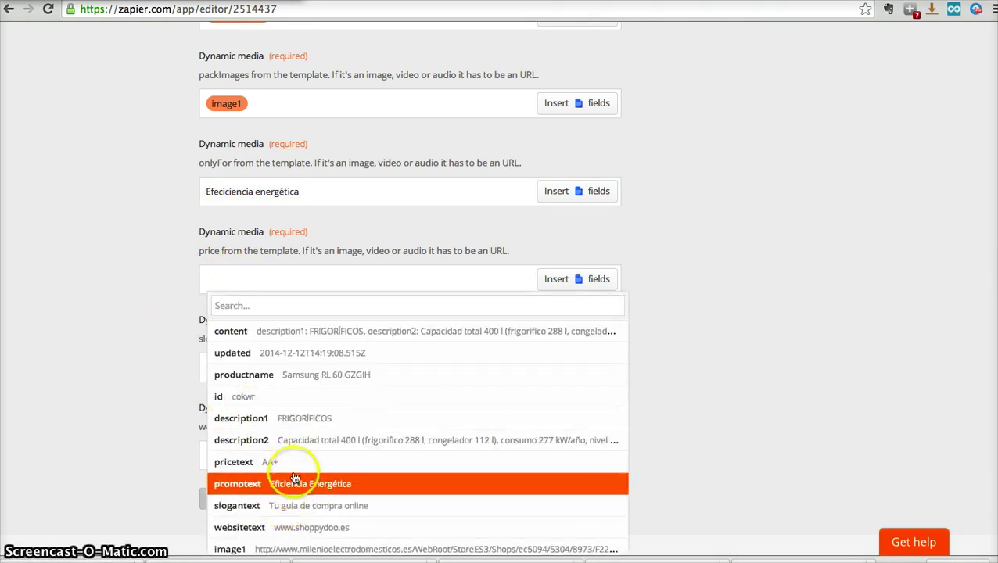
pyautogui.click(294, 466)
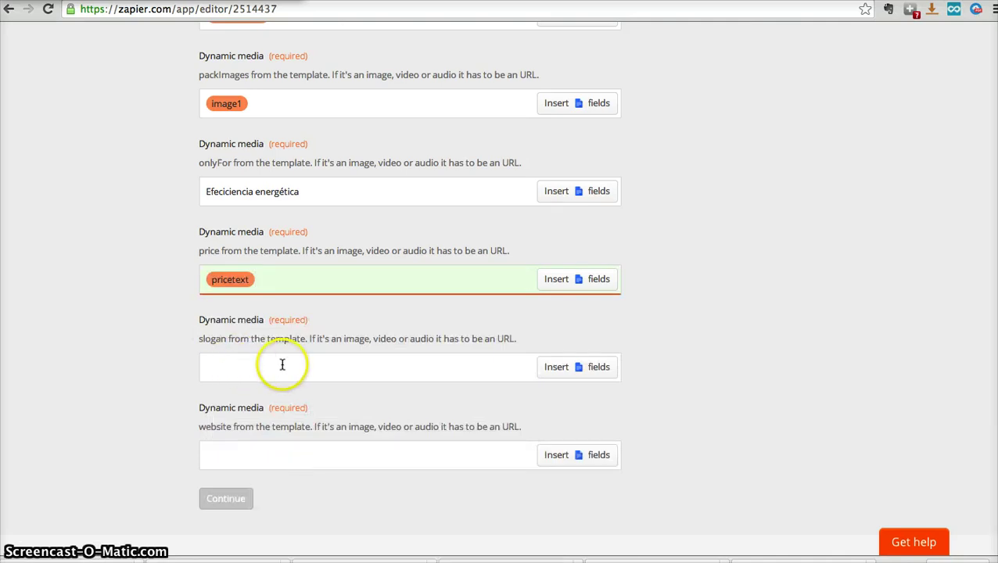
# Paste the slogan 'Tu guía de compra online' from cell G2 into the slogan field
pyautogui.click(281, 363)
pyautogui.scroll(-1, 673, 379)
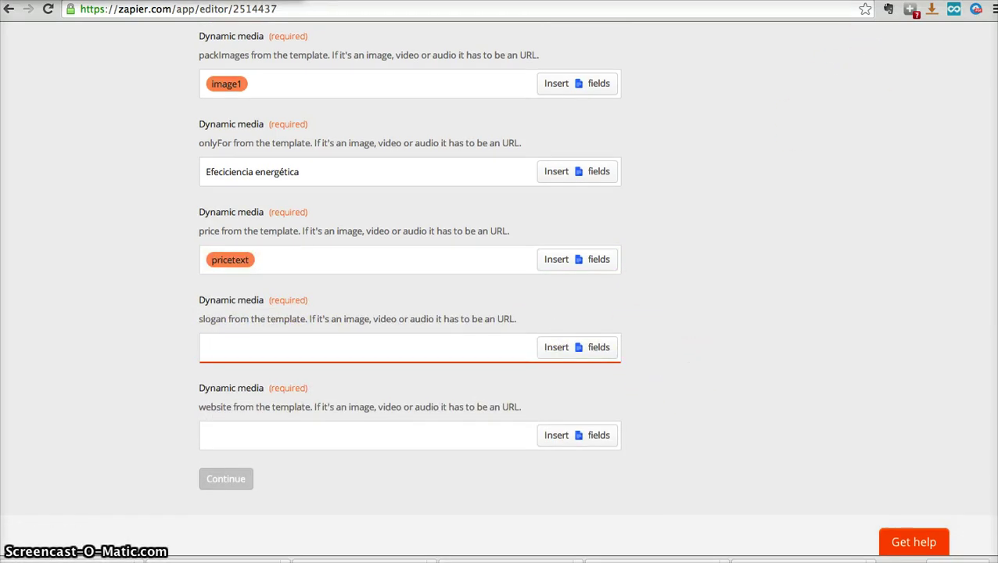
pyautogui.hotkey('ctrl', 'Tab')
pyautogui.click(510, 146)
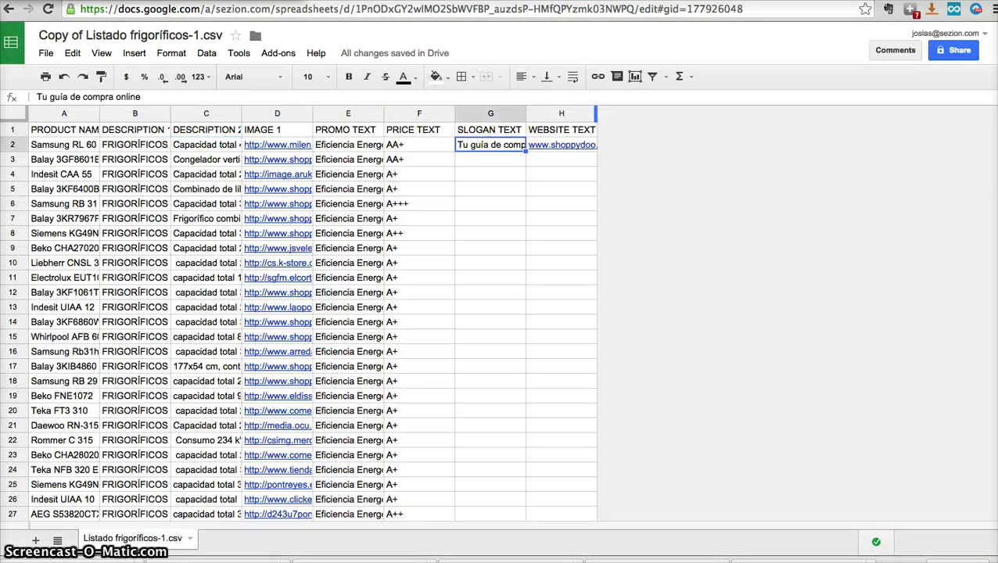
pyautogui.hotkey('ctrl', 'c')
pyautogui.hotkey('ctrl', 'shift', 'Tab')
pyautogui.hotkey('ctrl', 'v')
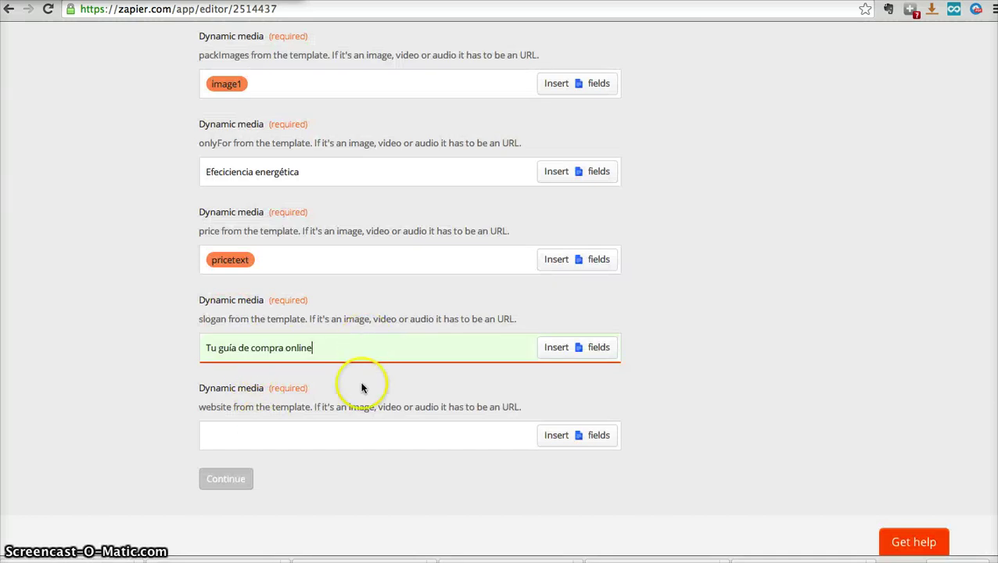
pyautogui.click(362, 426)
pyautogui.hotkey('ctrl', 'Tab')
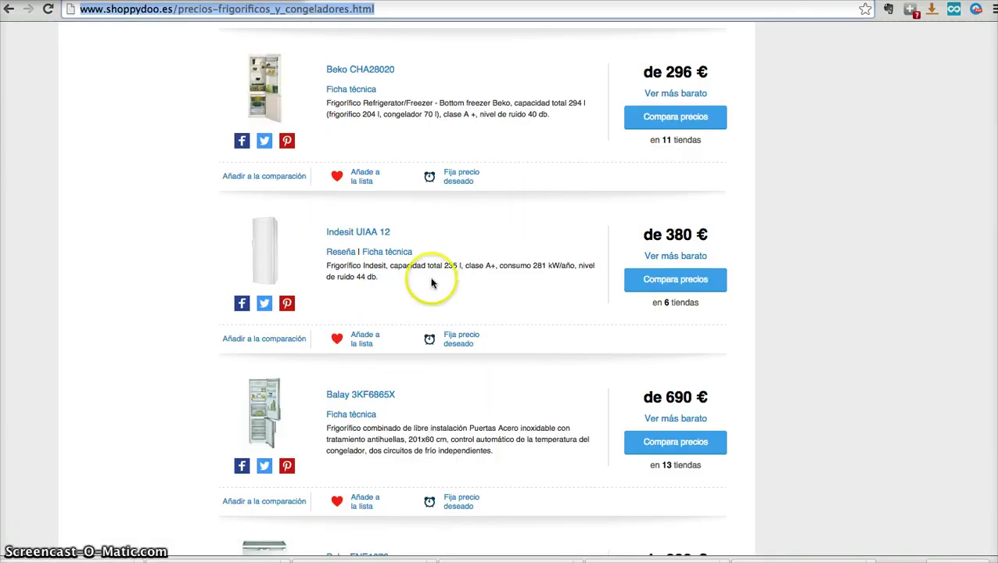
pyautogui.hotkey('ctrl', 'Tab')
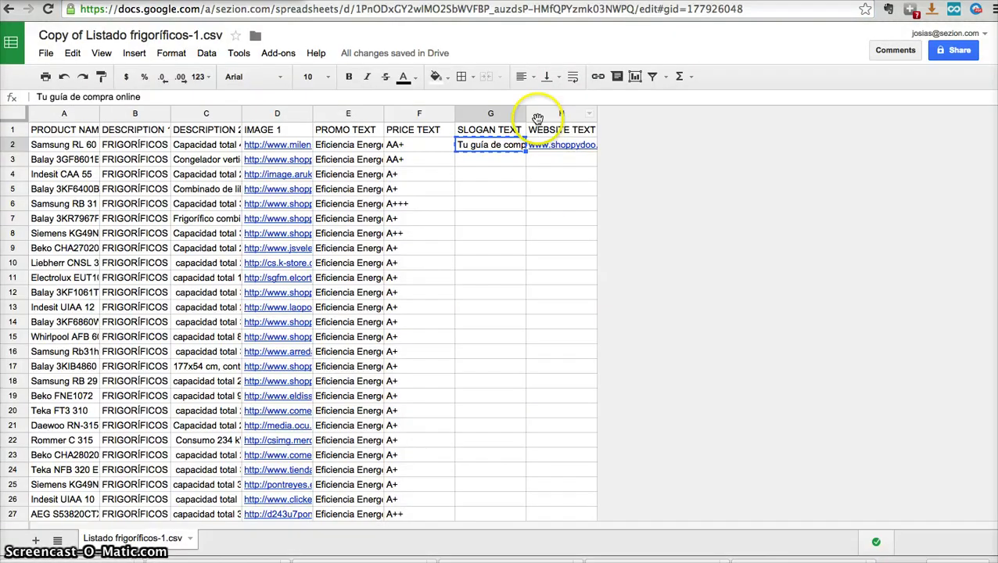
pyautogui.press('Right')
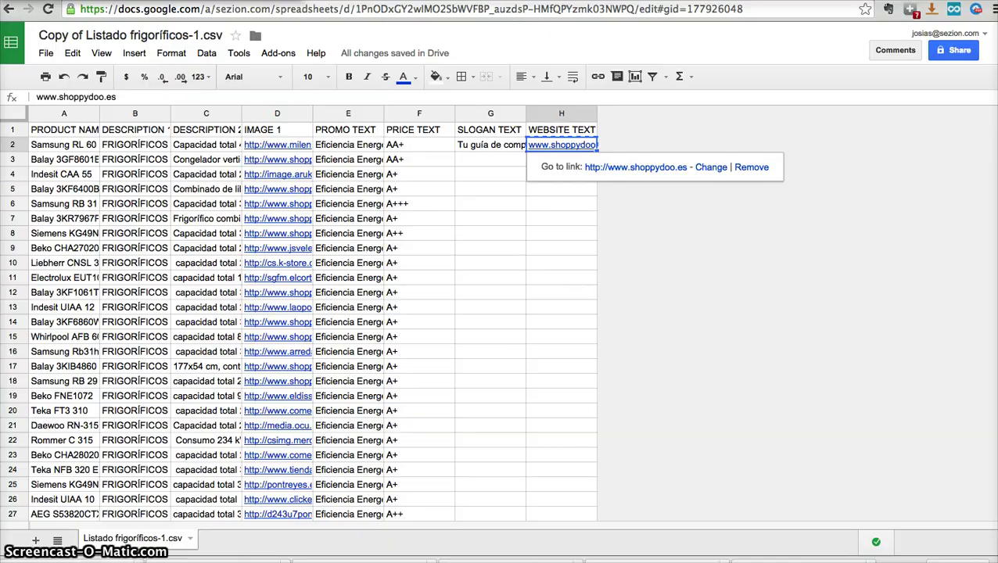
pyautogui.hotkey('ctrl', 'Tab')
pyautogui.hotkey('ctrl', 'v')
pyautogui.click(339, 475)
pyautogui.scroll(-1, 312, 467)
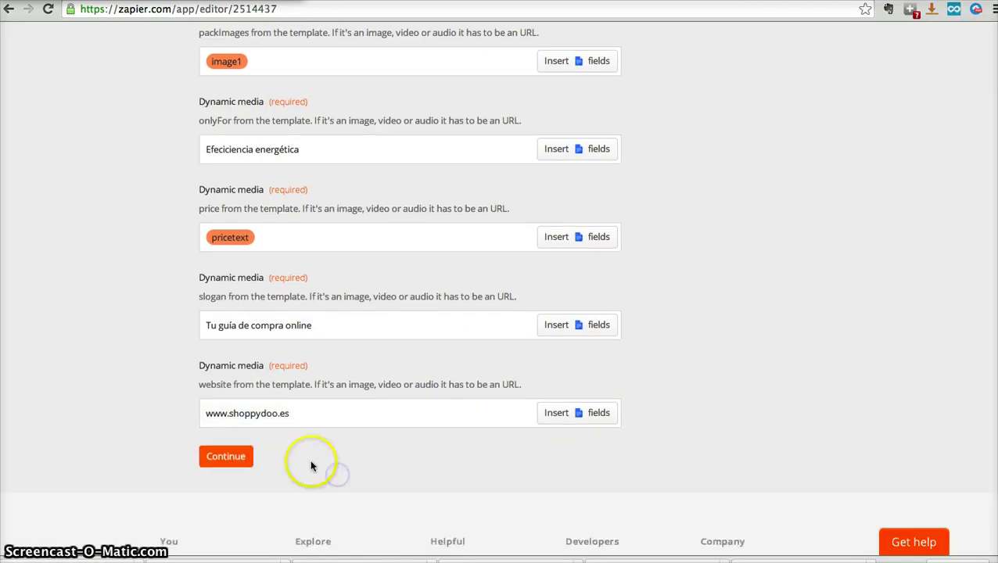
# Load the Google Docs trigger samples and test the Zap with Sample #1 successfully
pyautogui.click(247, 460)
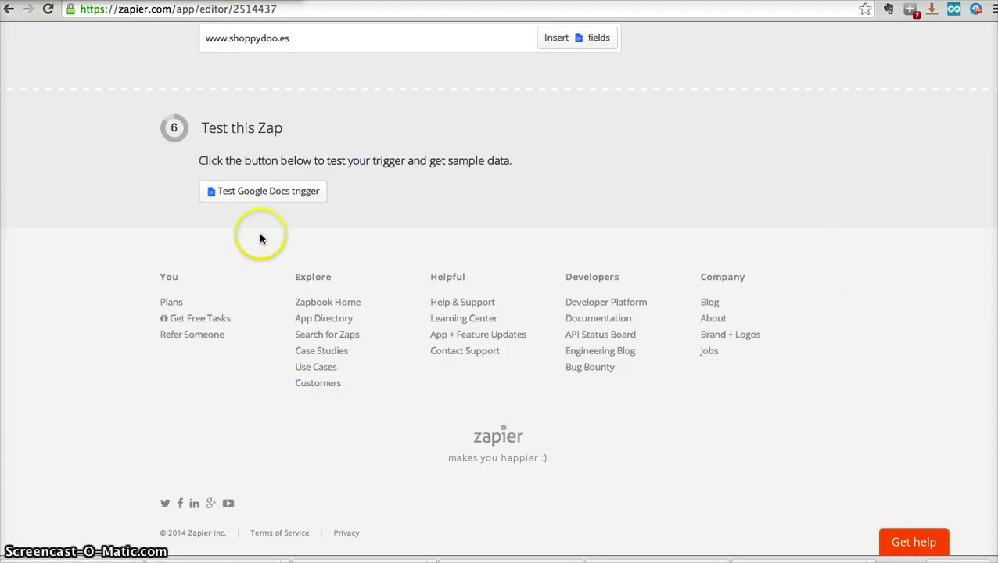
pyautogui.click(298, 188)
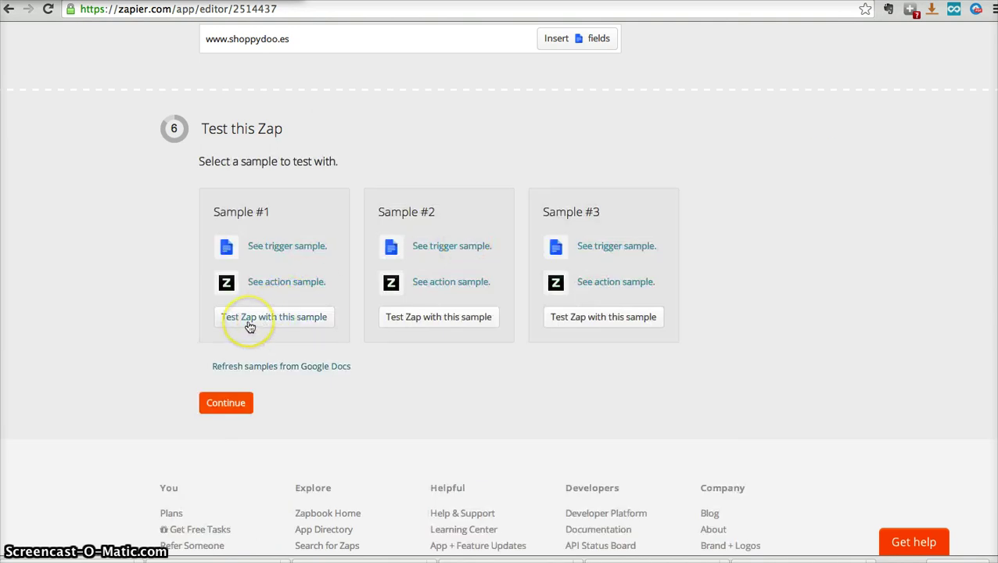
pyautogui.click(249, 323)
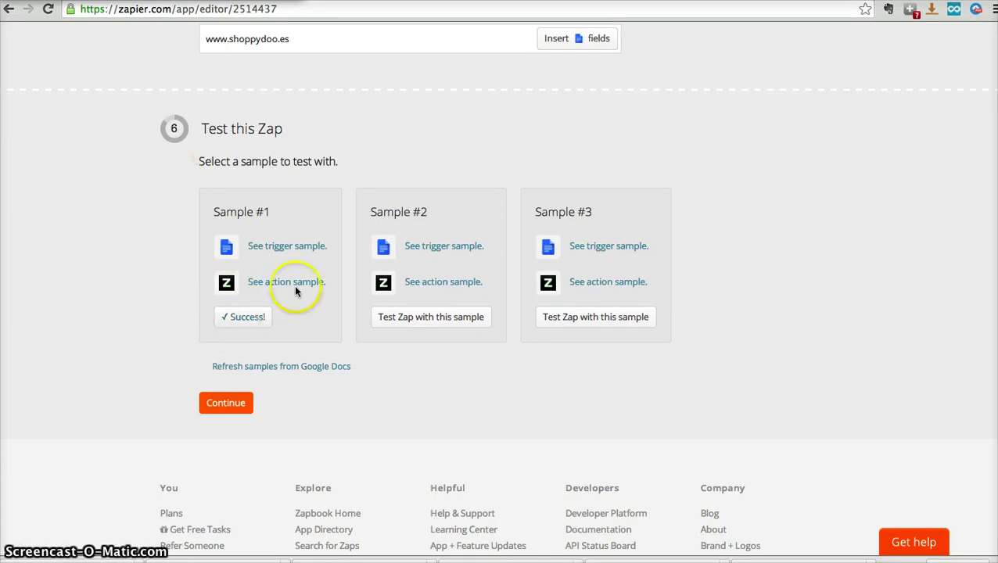
# In Sezion, open the Energy (Shopify) template's videos from page 2 of the templates list
pyautogui.hotkey('ctrl', 'Tab')
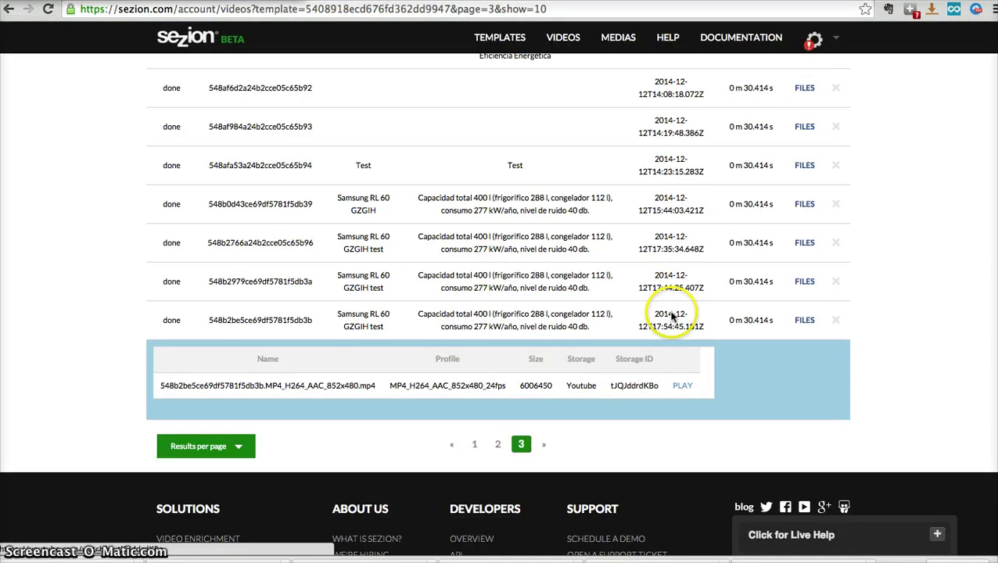
pyautogui.scroll(5, 652, 277)
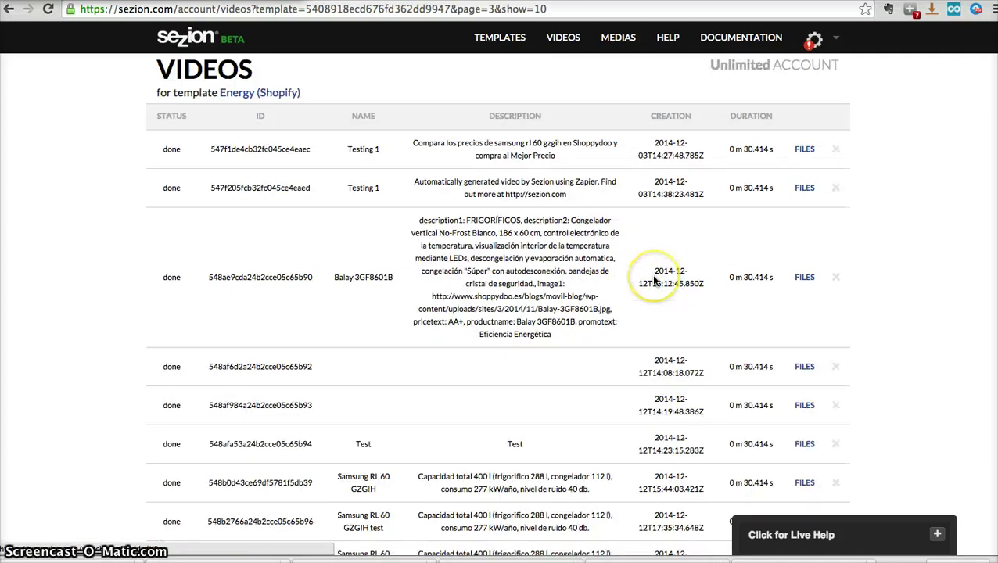
pyautogui.click(493, 40)
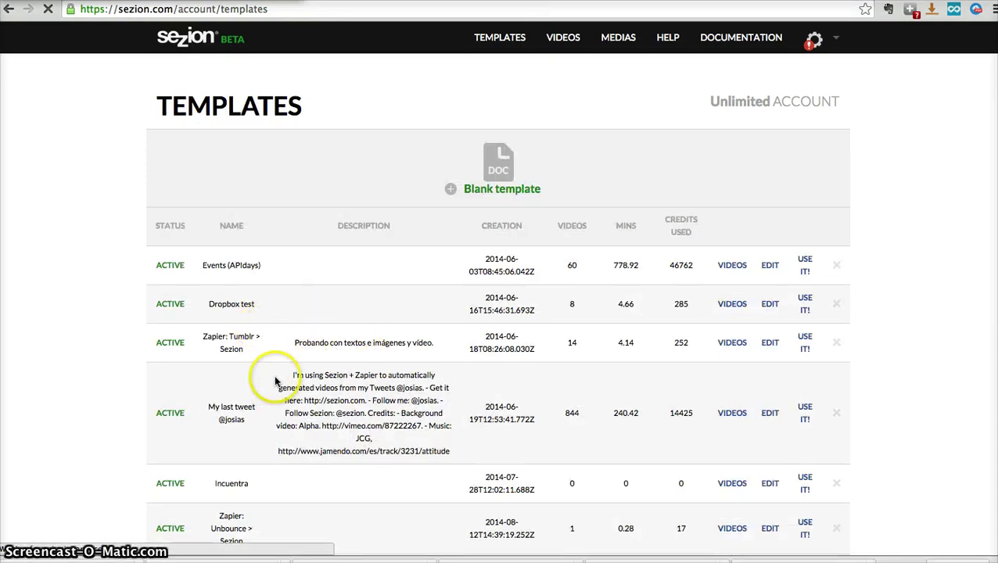
pyautogui.click(908, 386)
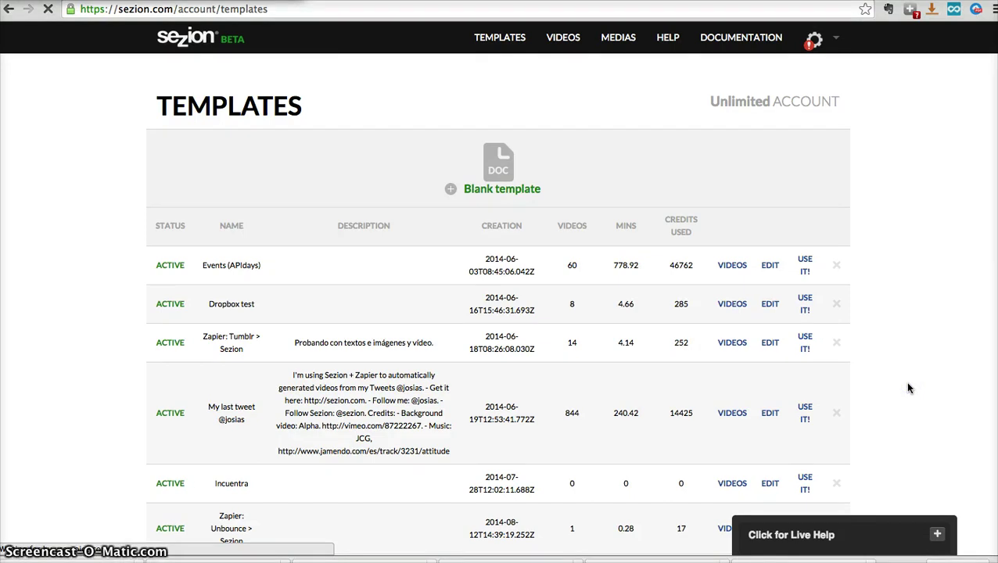
pyautogui.scroll(-6, 902, 383)
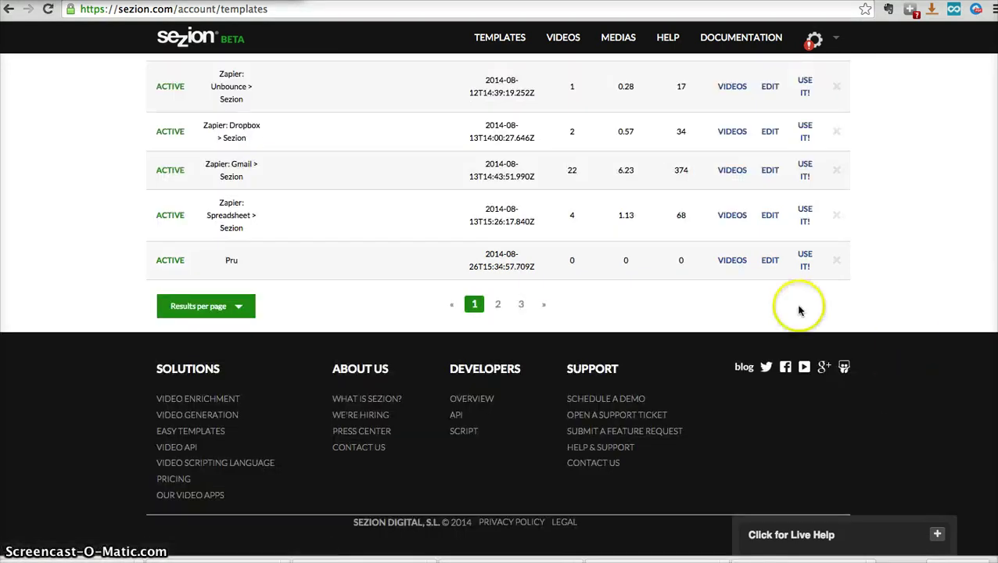
pyautogui.click(498, 309)
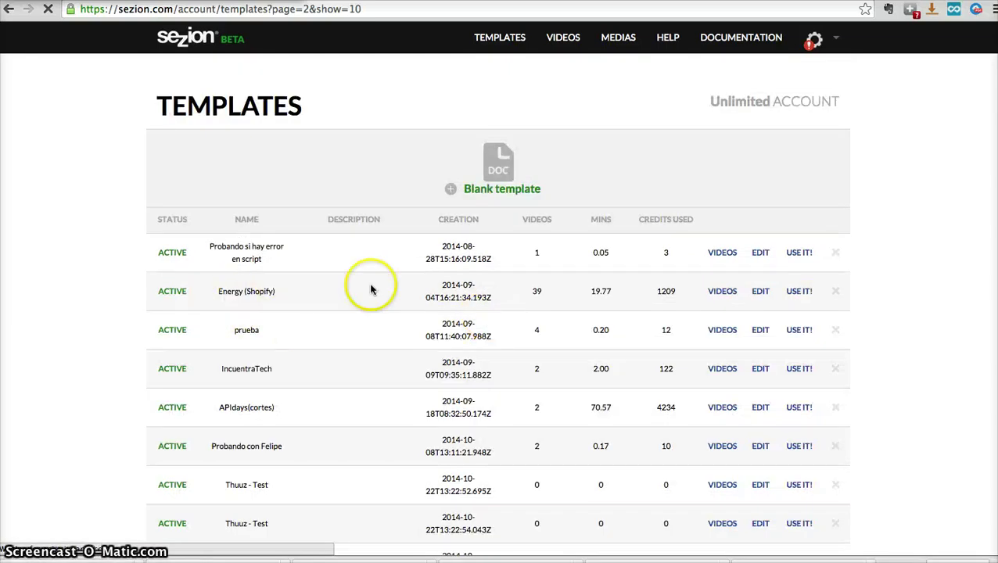
pyautogui.click(732, 293)
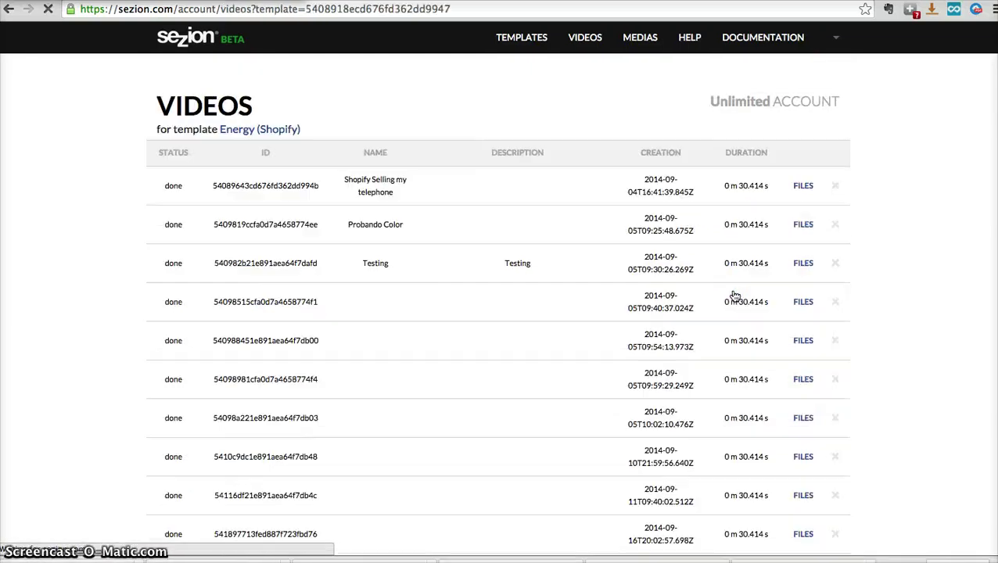
# On page 4 of the videos, refresh the finished Samsung RL 60 GZGIH video and play it on YouTube
pyautogui.scroll(-10, 626, 328)
pyautogui.click(534, 320)
pyautogui.click(535, 321)
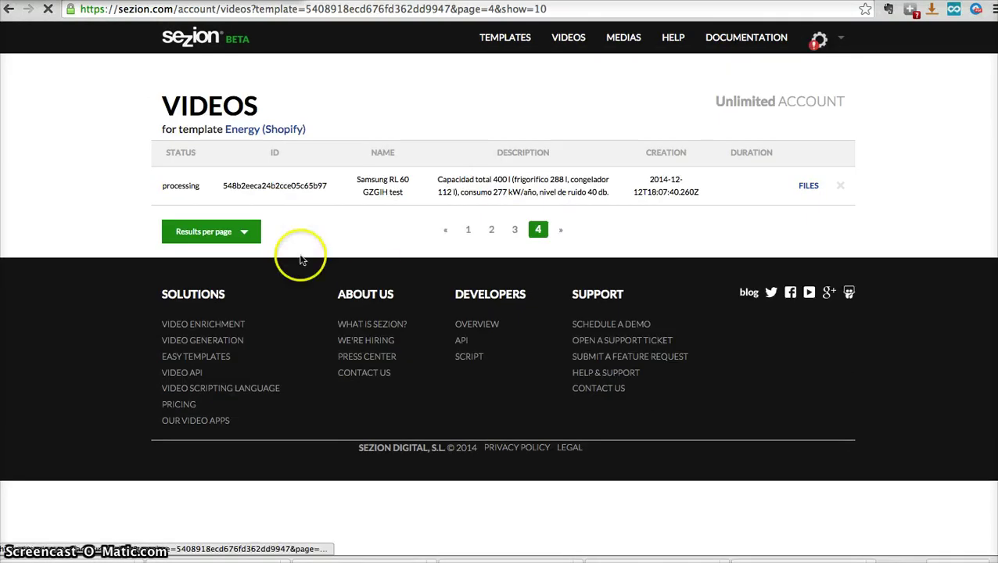
pyautogui.click(411, 11)
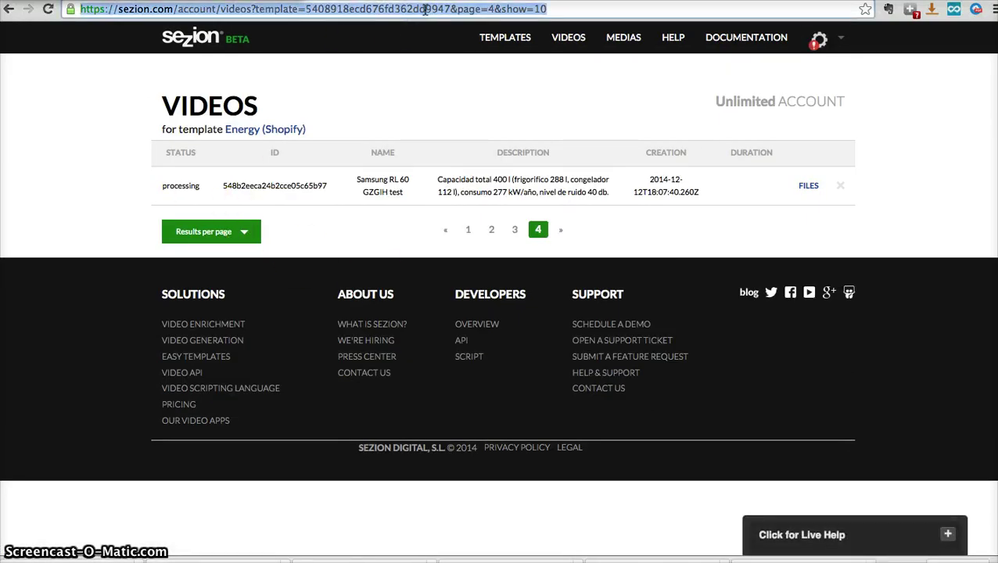
pyautogui.press('Return')
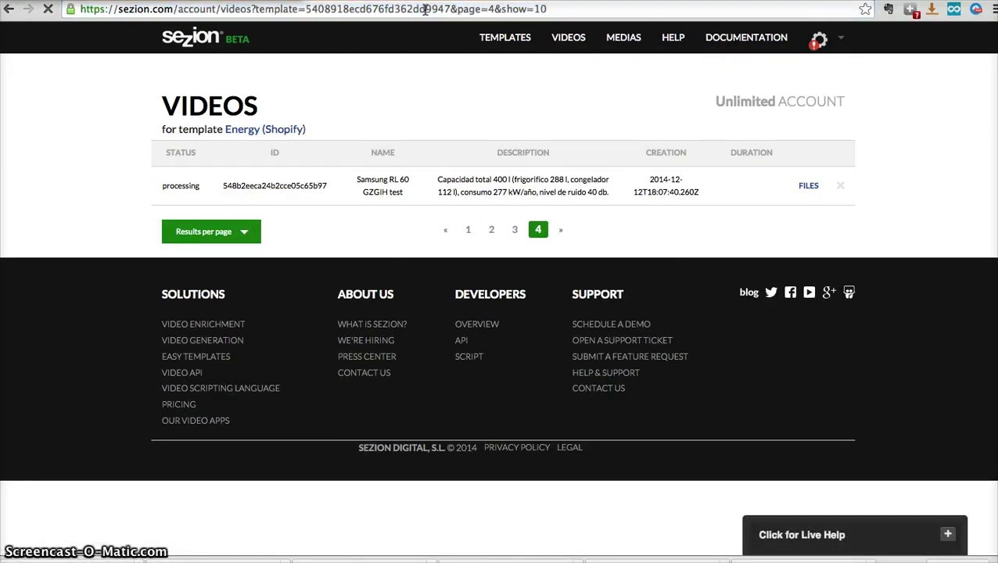
pyautogui.click(809, 187)
pyautogui.click(686, 254)
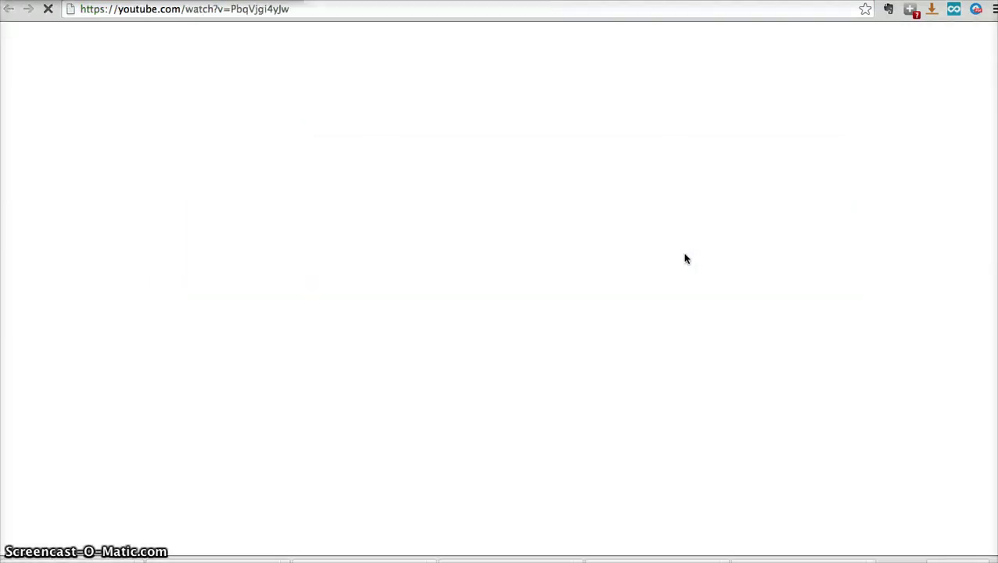
pyautogui.click(678, 259)
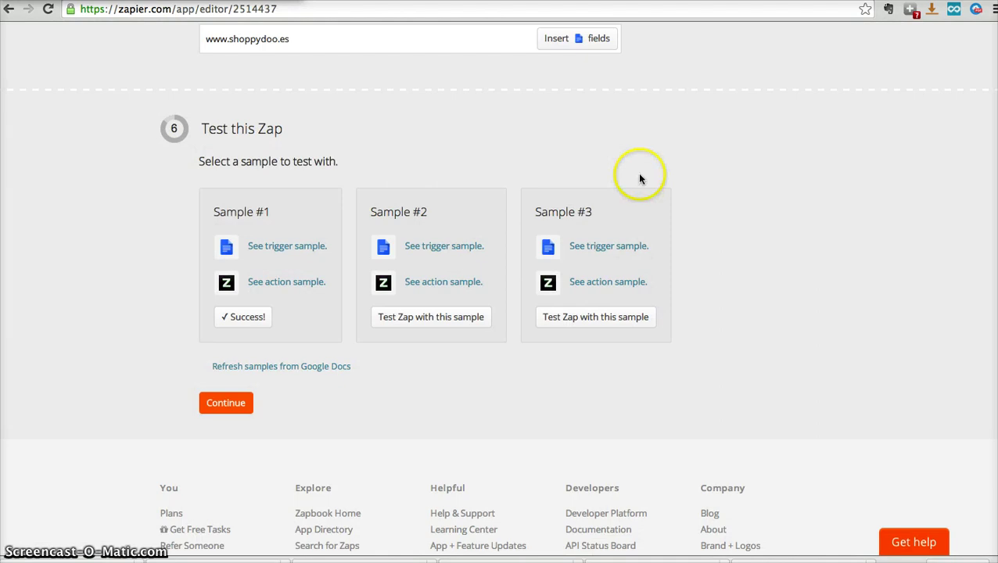
# Finish testing and name the Zap 'Product Videos'
pyautogui.click(226, 403)
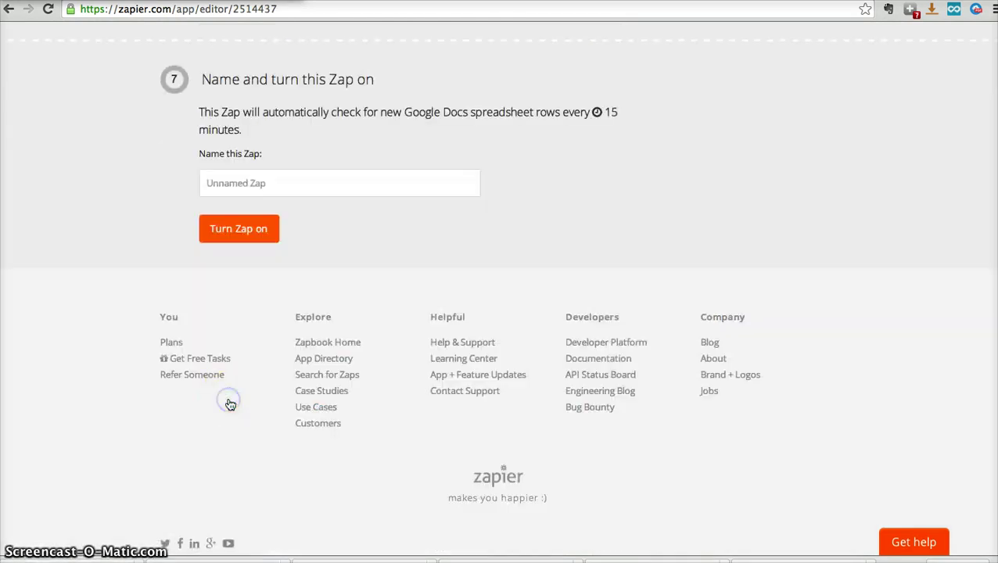
pyautogui.click(315, 170)
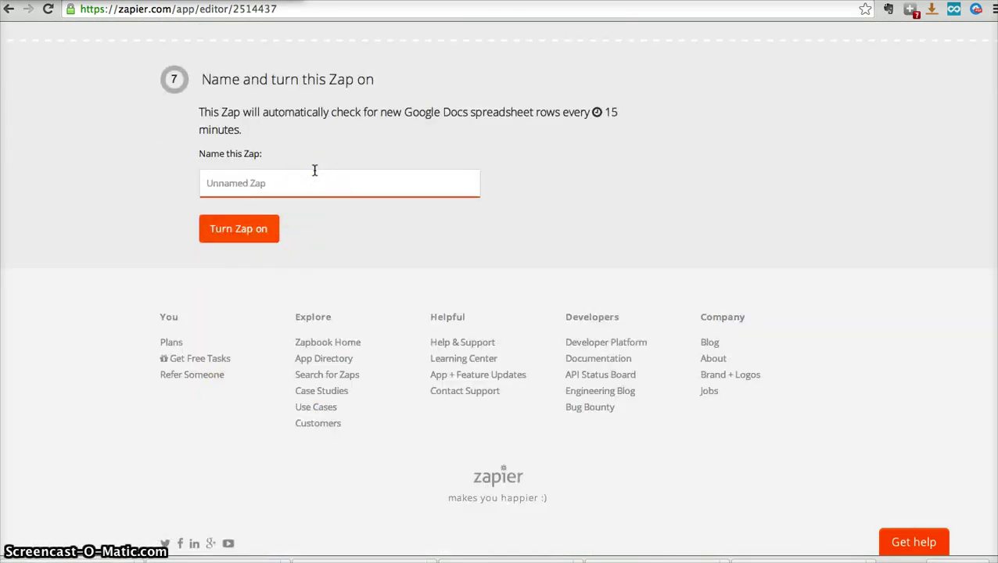
pyautogui.write('Product Videos')
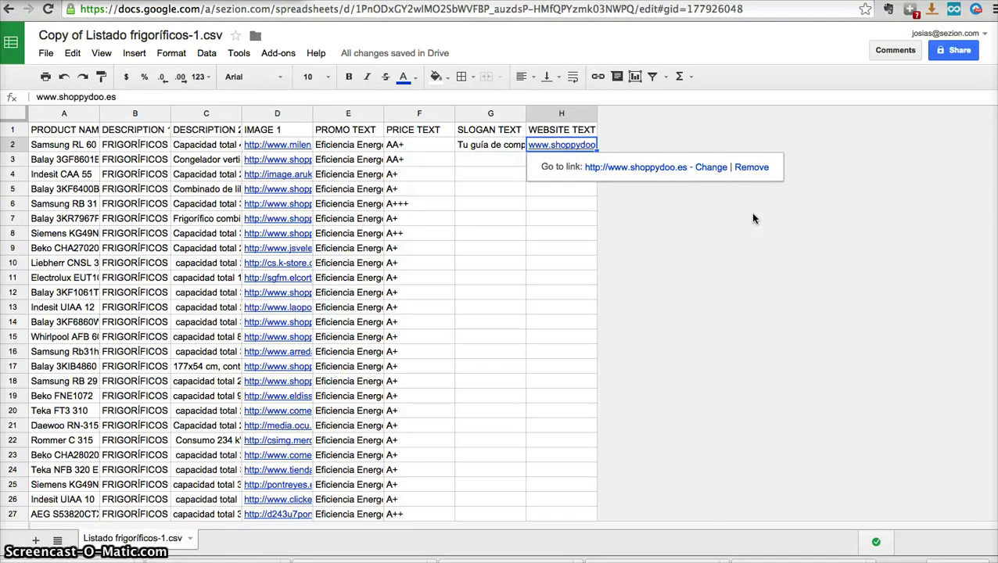
# Look over the product rows in the spreadsheet, then return to the Zapier My Zaps dashboard
pyautogui.click(518, 268)
pyautogui.scroll(-20, 524, 297)
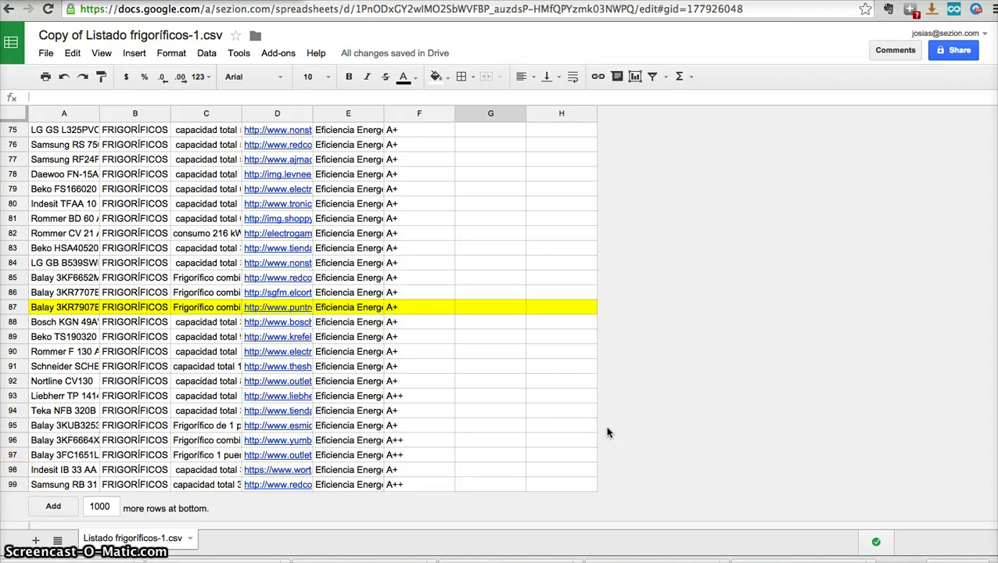
pyautogui.scroll(20, 497, 414)
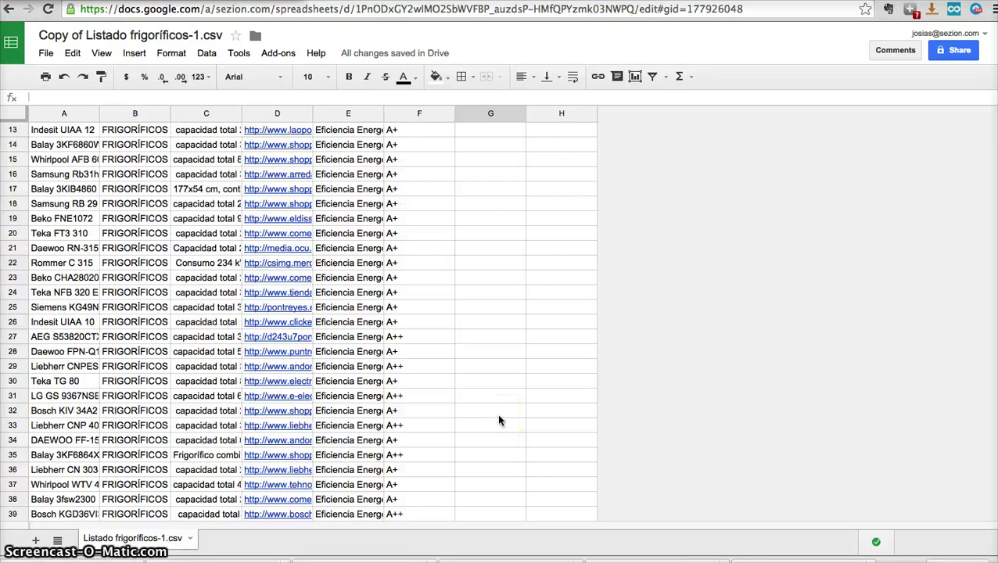
pyautogui.scroll(4, 496, 413)
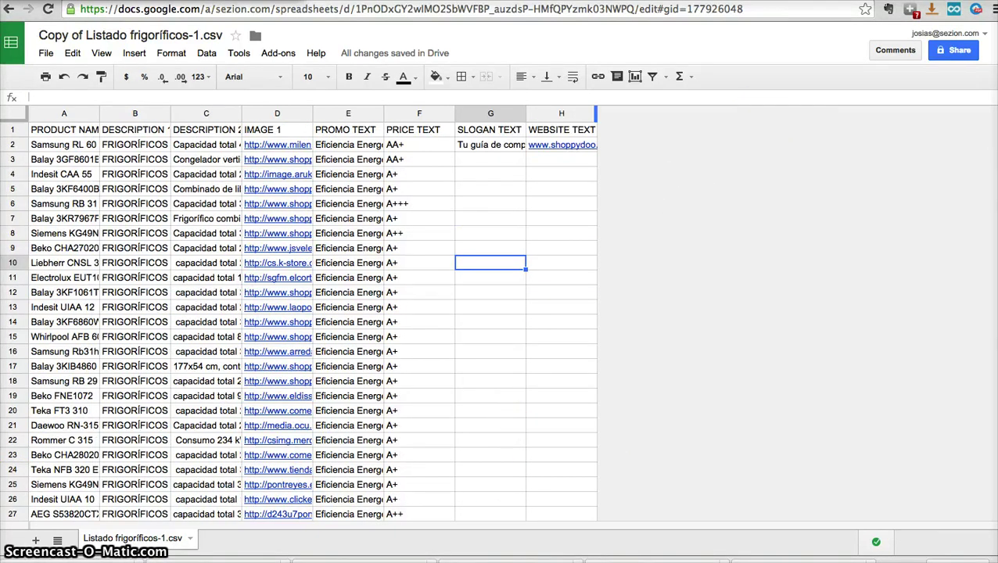
pyautogui.hotkey('ctrl', 'Tab')
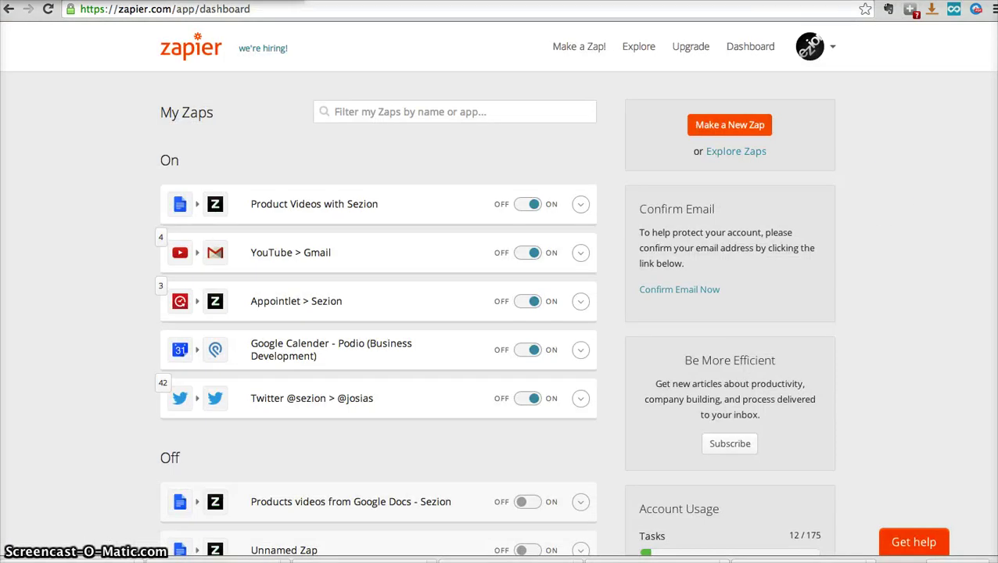